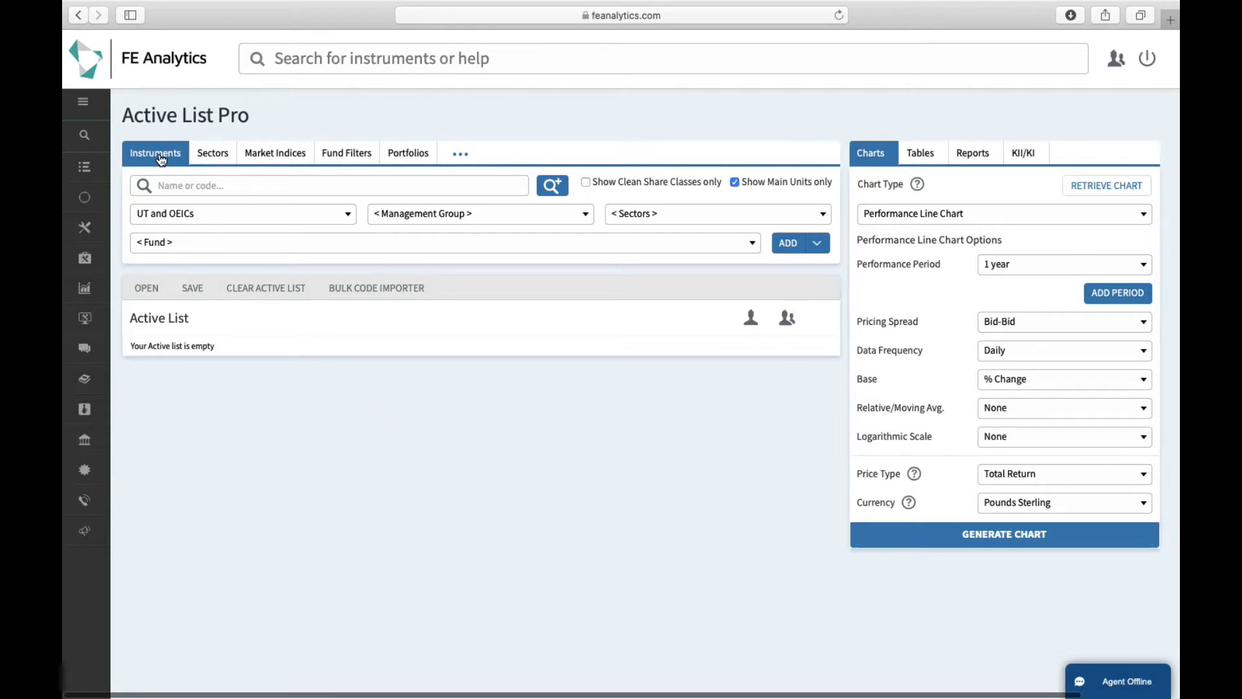
Add Baillie Gifford's American - Jul 97 (BQ69) fund and its UT North America sector
left_click(431, 223)
scroll(430, 420, "down", 3)
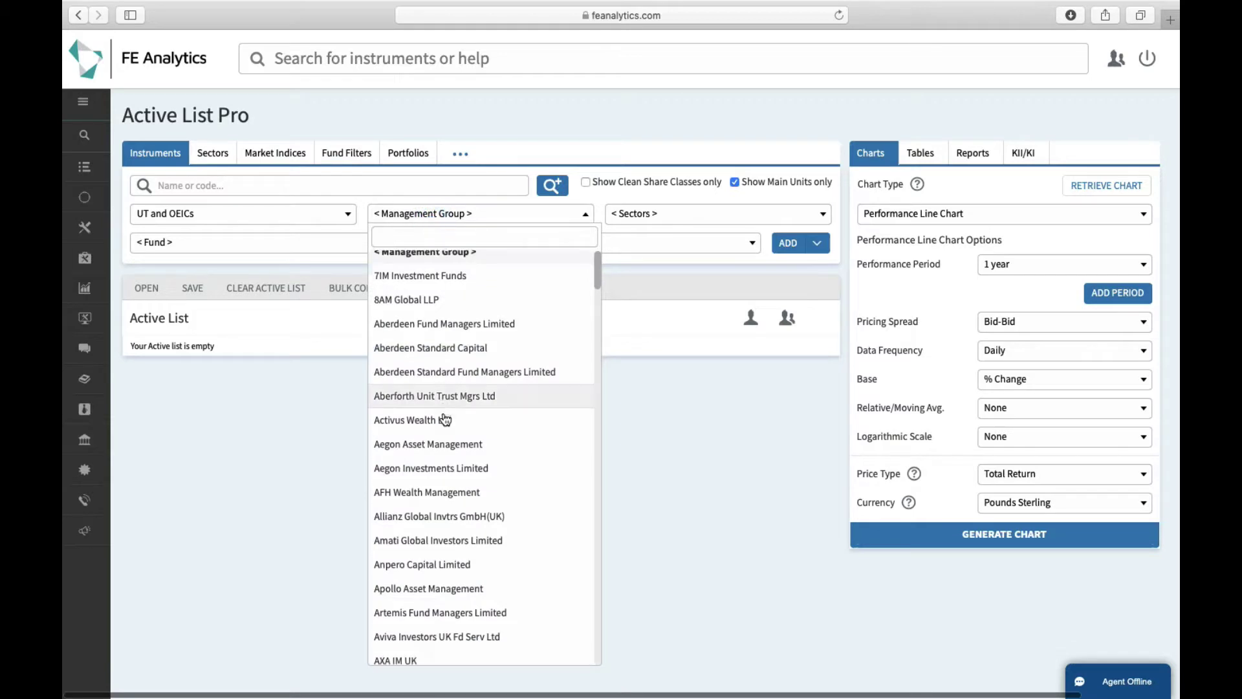
left_click(439, 557)
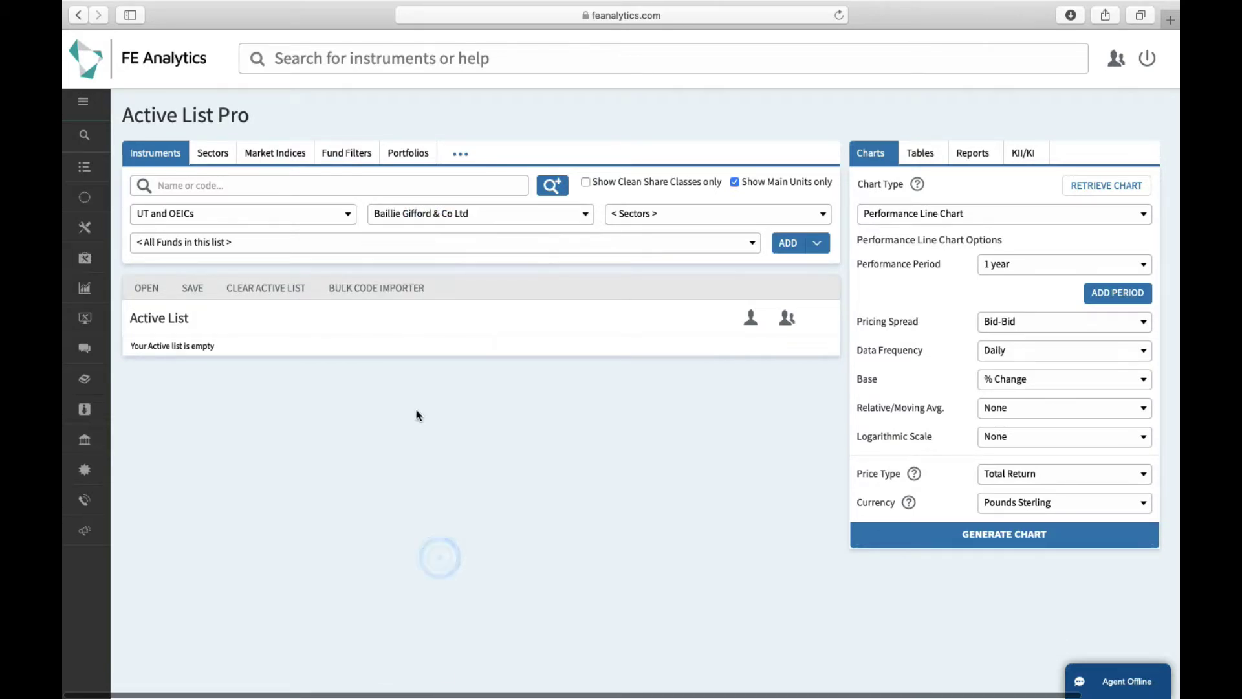
left_click(276, 249)
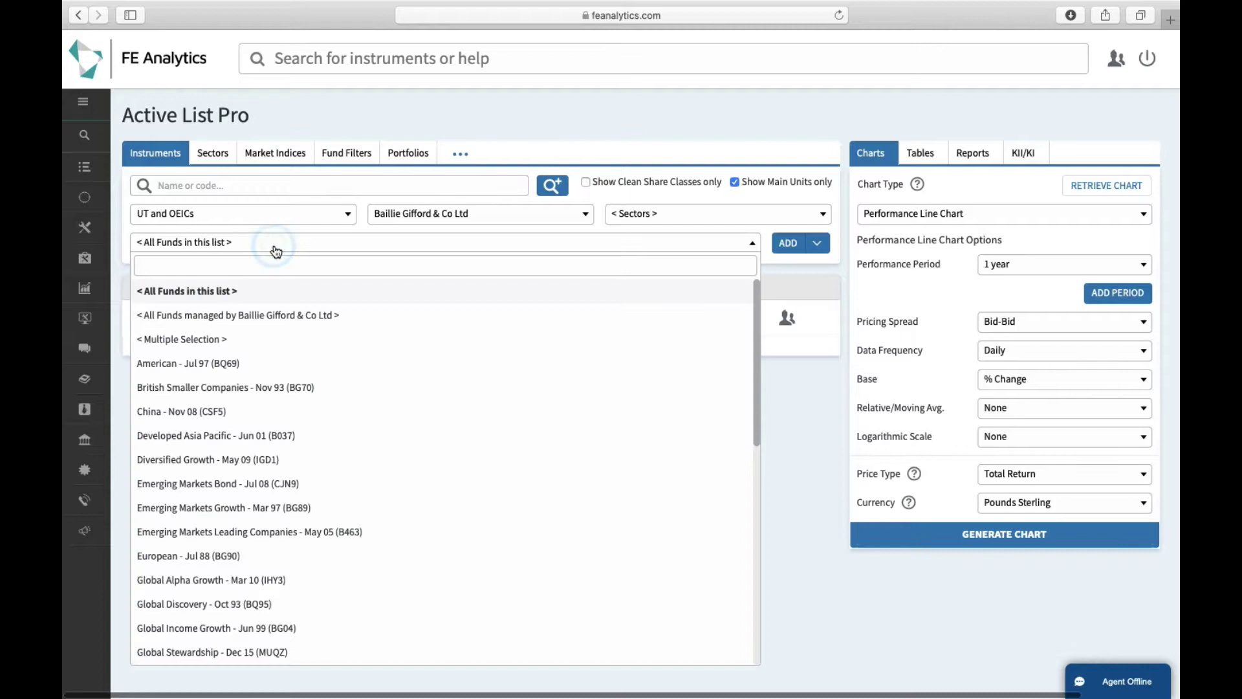
left_click(232, 364)
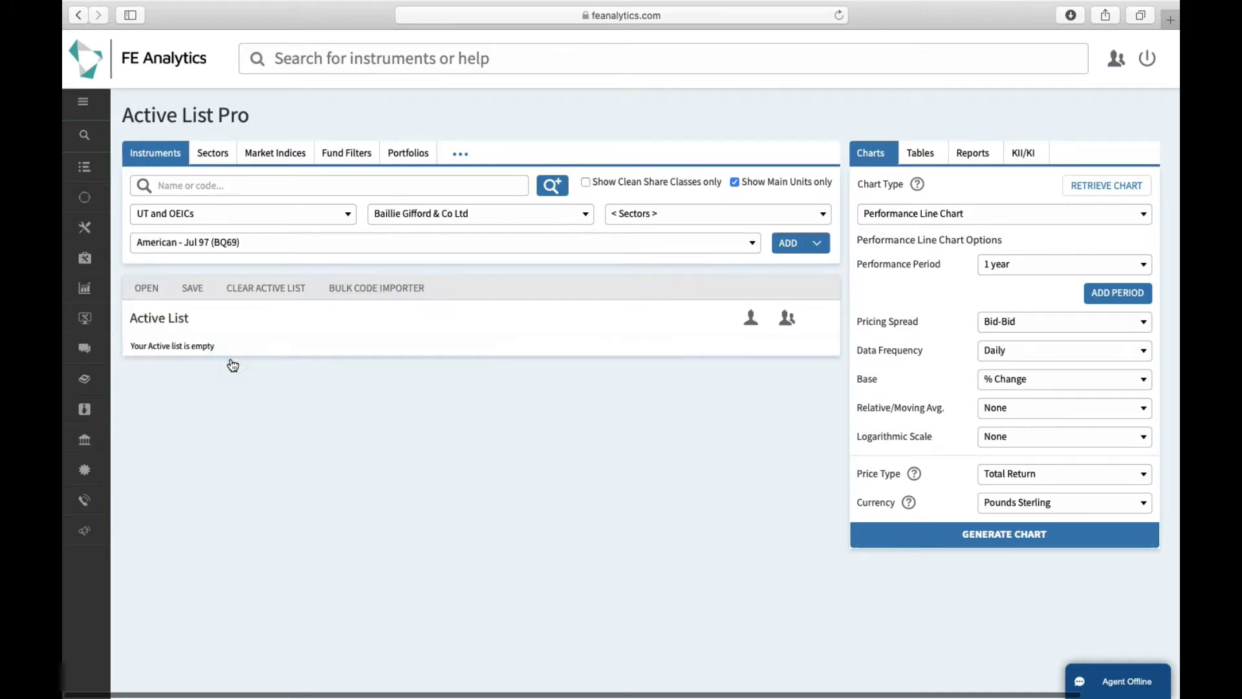
left_click(818, 244)
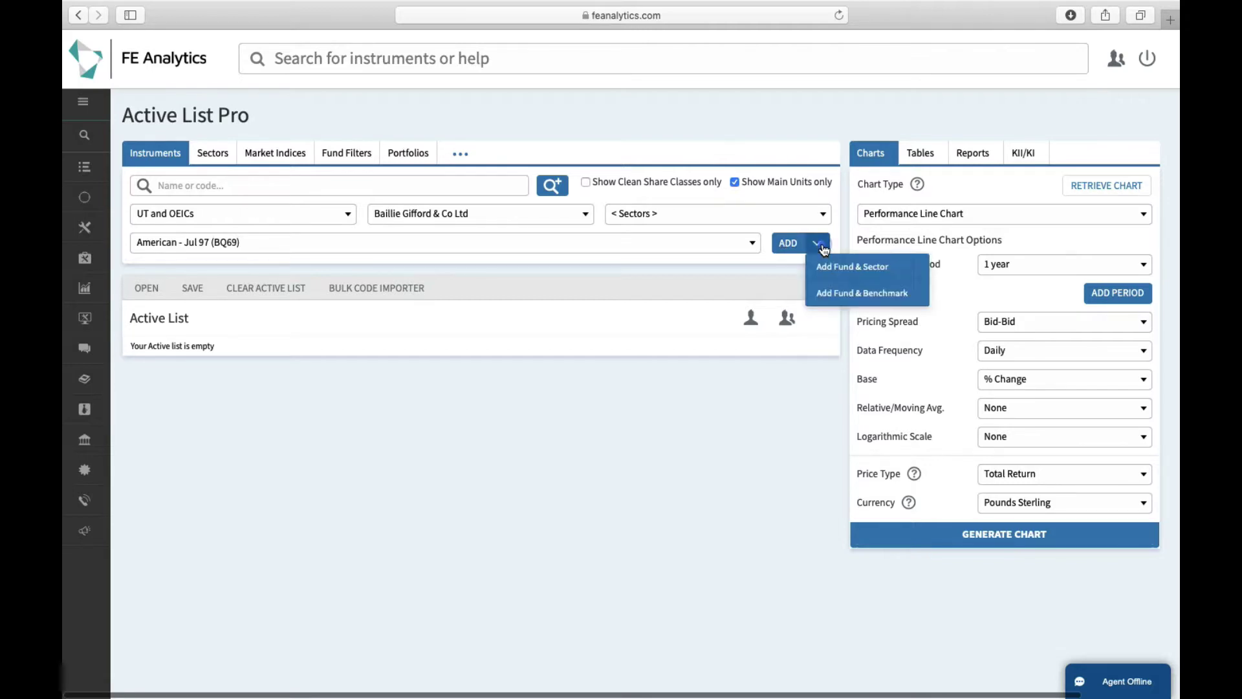
left_click(831, 270)
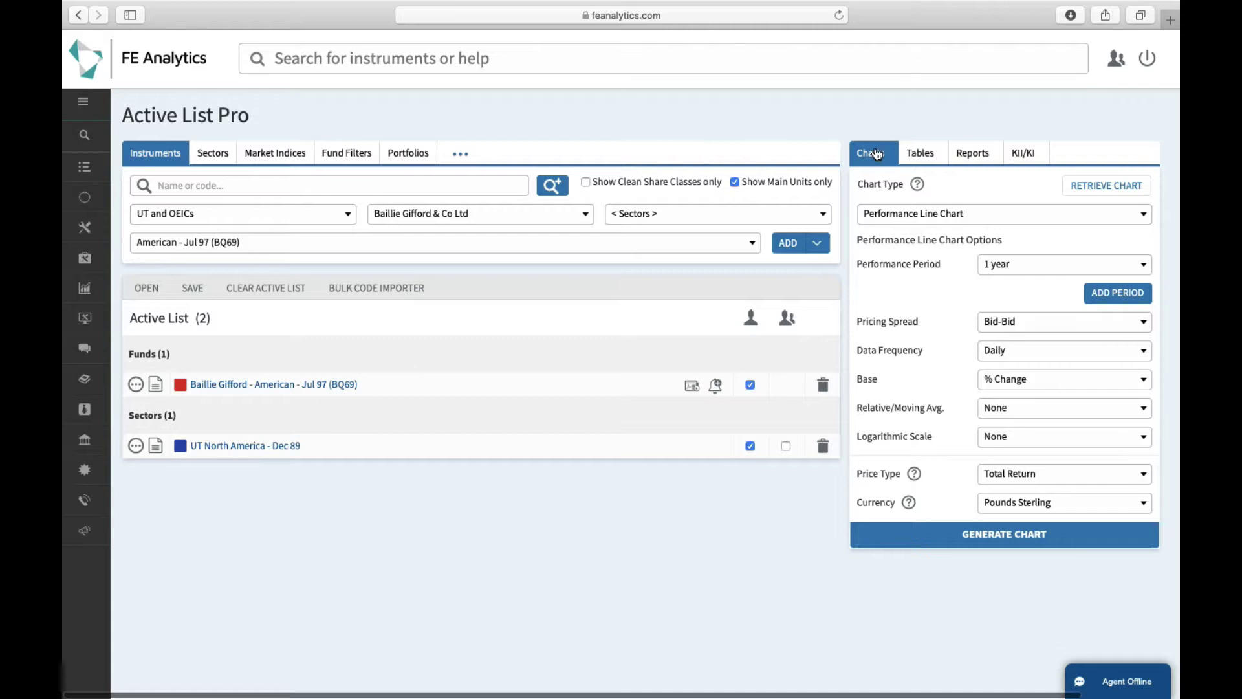
Switch the chart type to Scatter Chart, generate the fund-and-sector chart, then close it
left_click(906, 215)
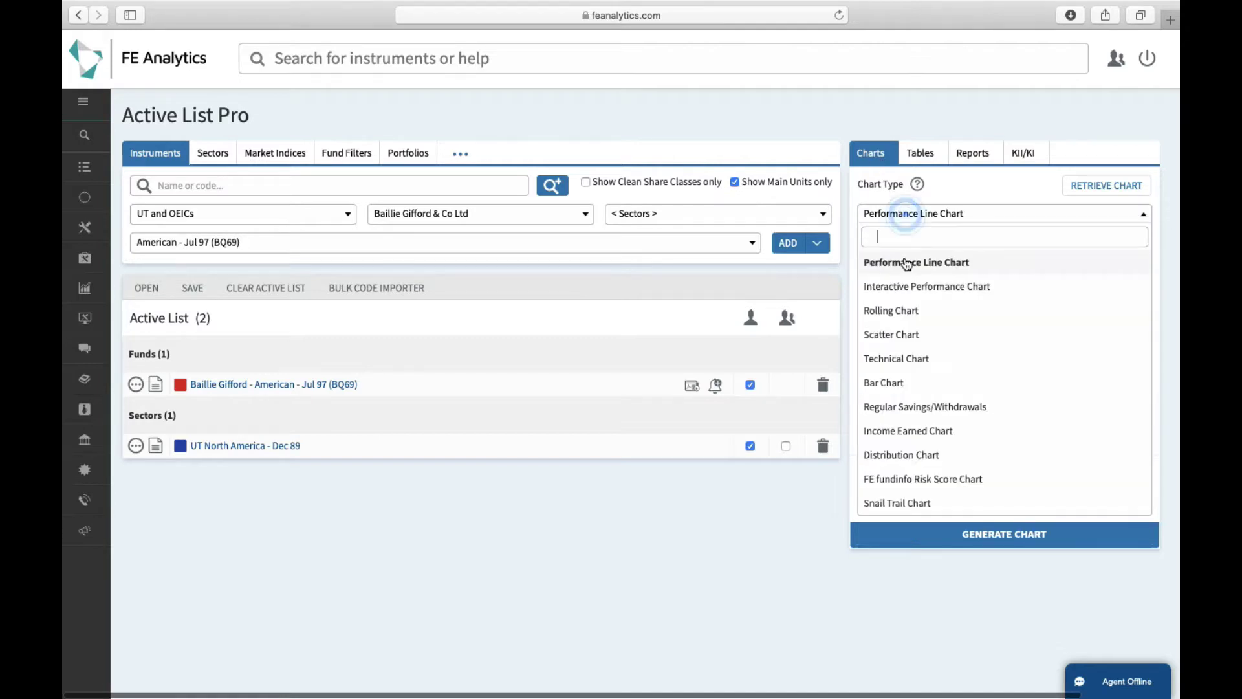
left_click(906, 335)
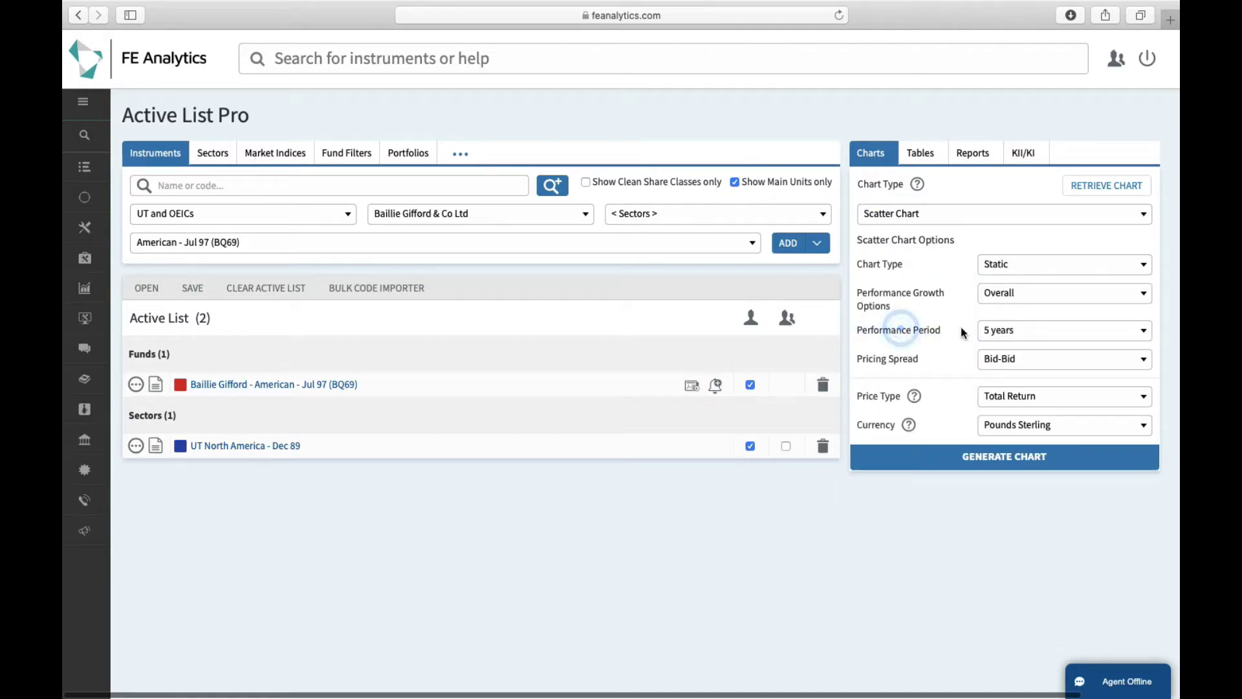
left_click(977, 455)
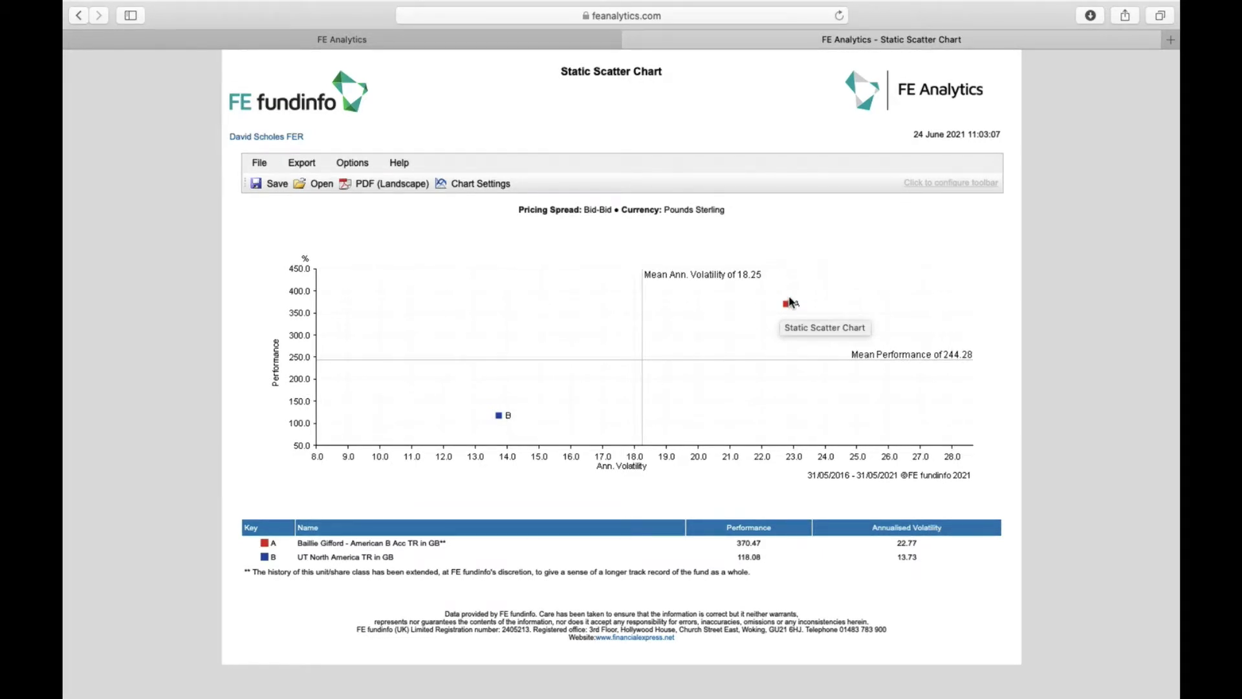
key("super+w")
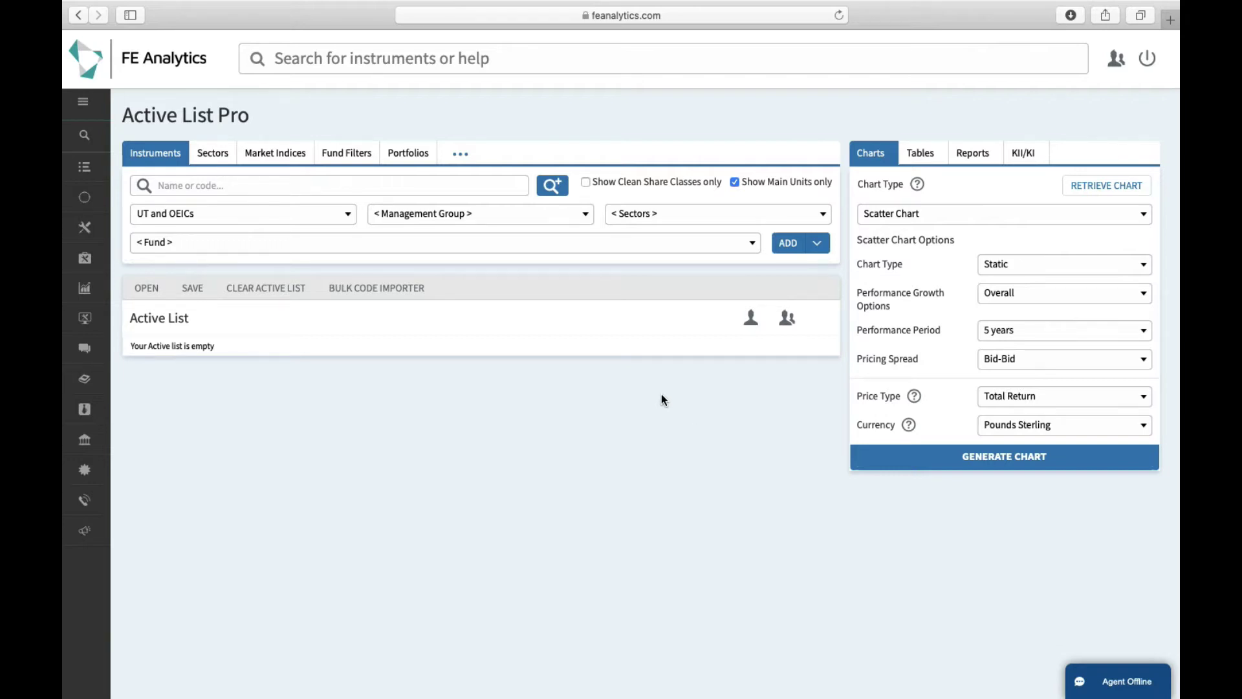
Select Model 1 to Model 5 - Jun 12 from the Portfolios list and add them
left_click(409, 159)
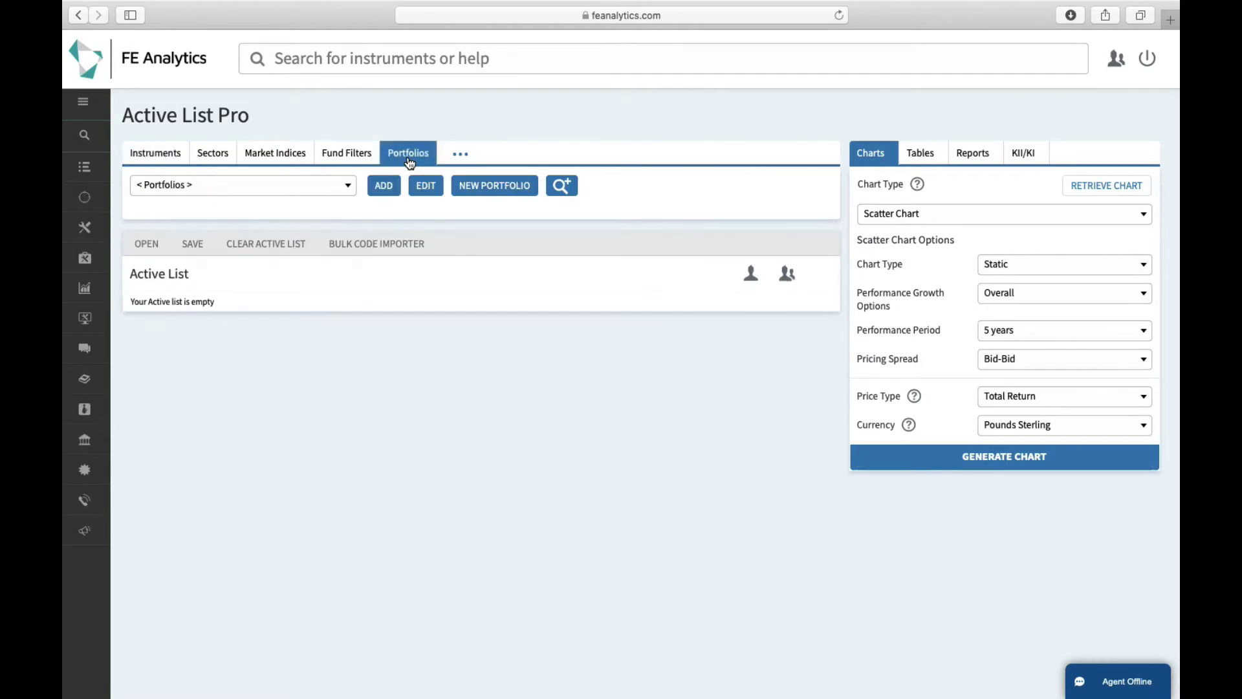
left_click(272, 194)
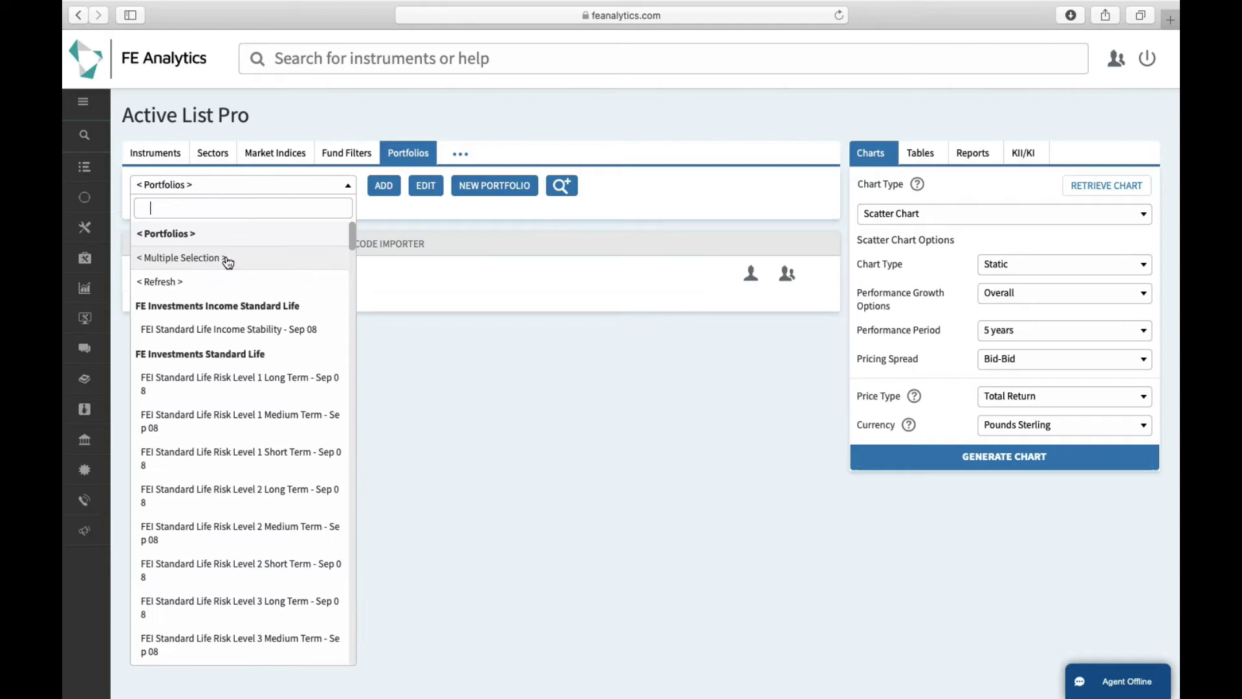
scroll(228, 260, "down", 20)
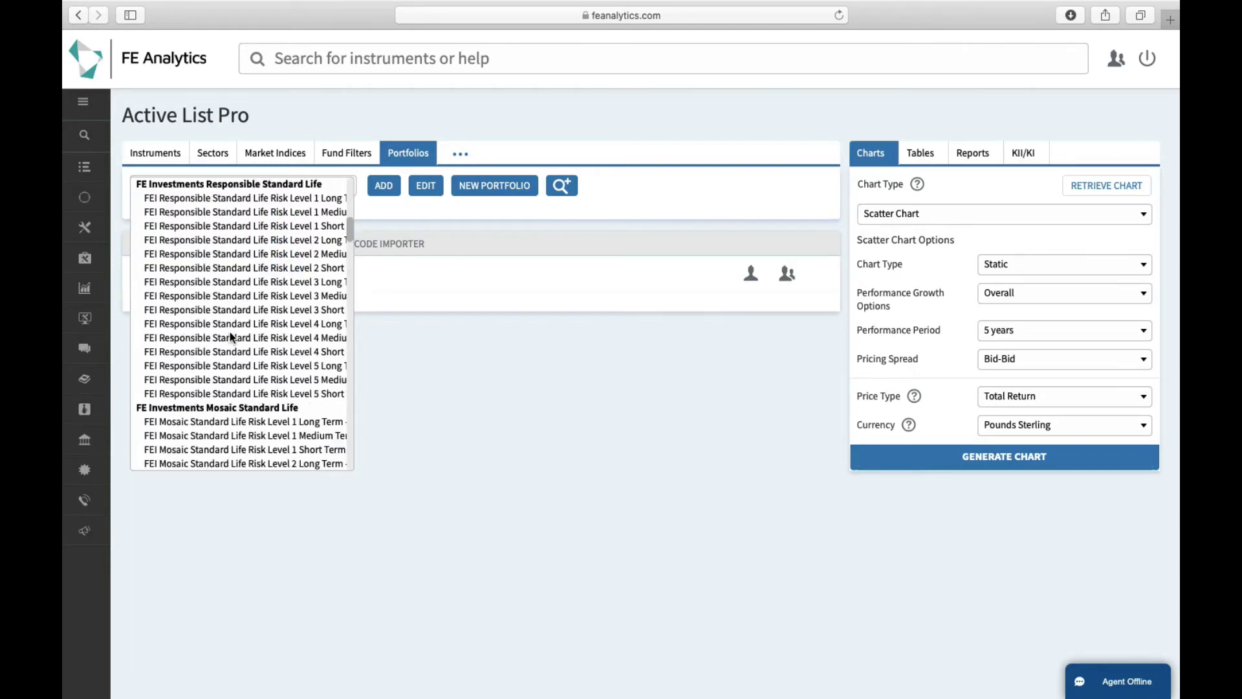
scroll(230, 336, "down", 20)
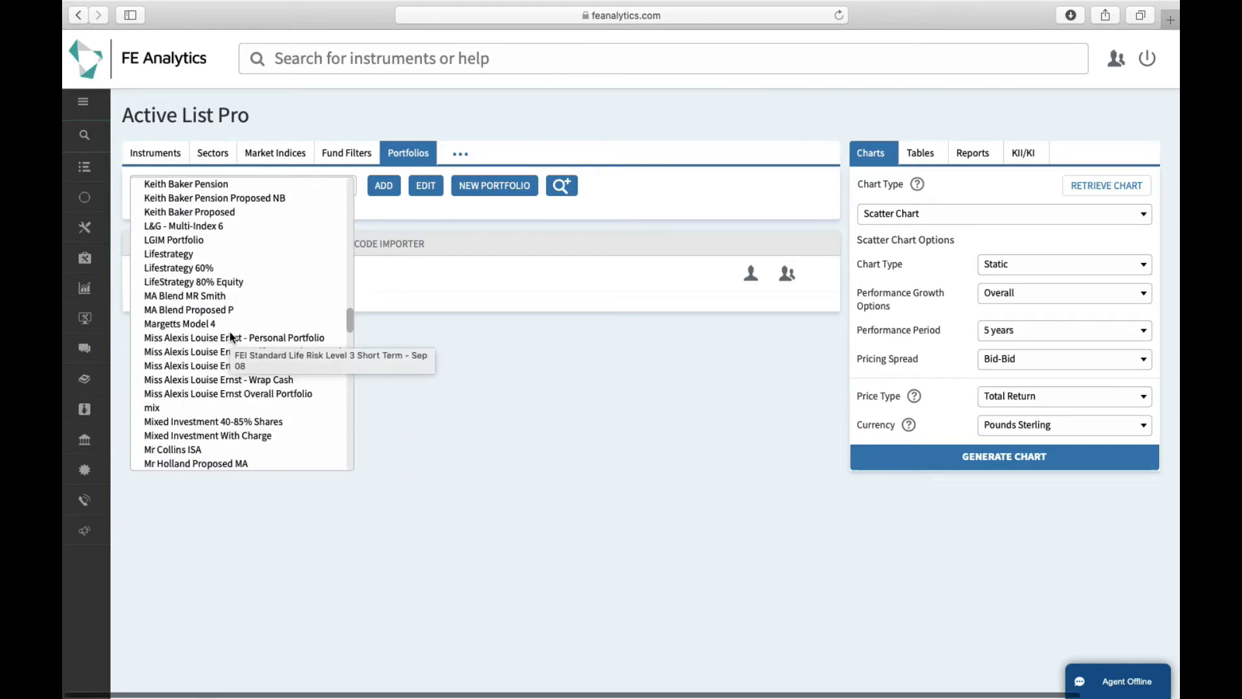
scroll(232, 337, "down", 20)
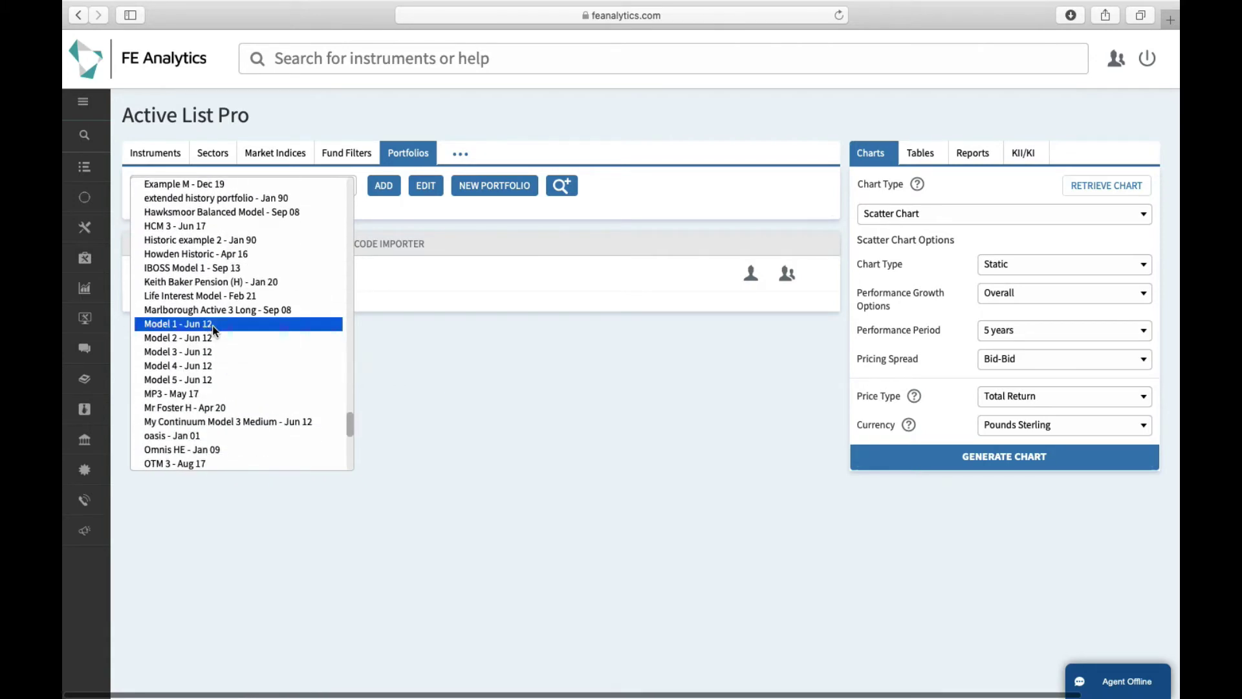
left_click(199, 382, "shift")
left_click(384, 187)
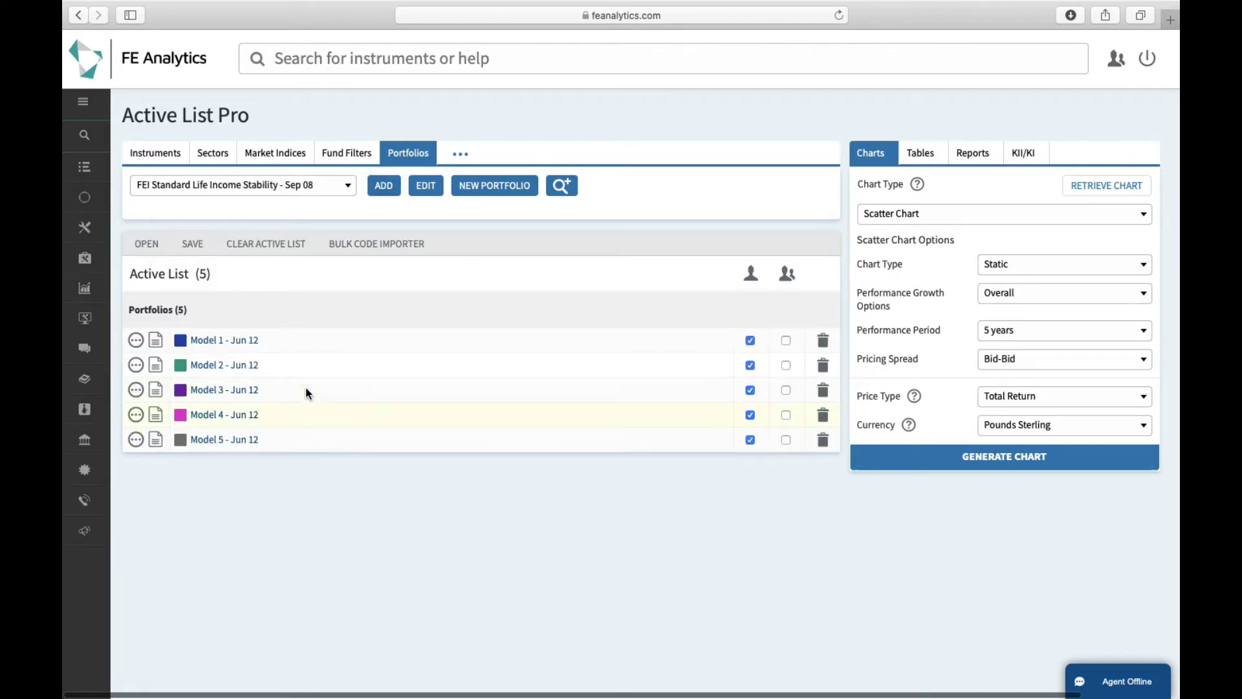
Colour Model 2, Model 3, Model 4 and Model 5 dark blue
left_click(183, 367)
left_click(186, 373)
left_click(180, 390)
left_click(185, 399)
left_click(179, 415)
left_click(185, 422)
left_click(181, 440)
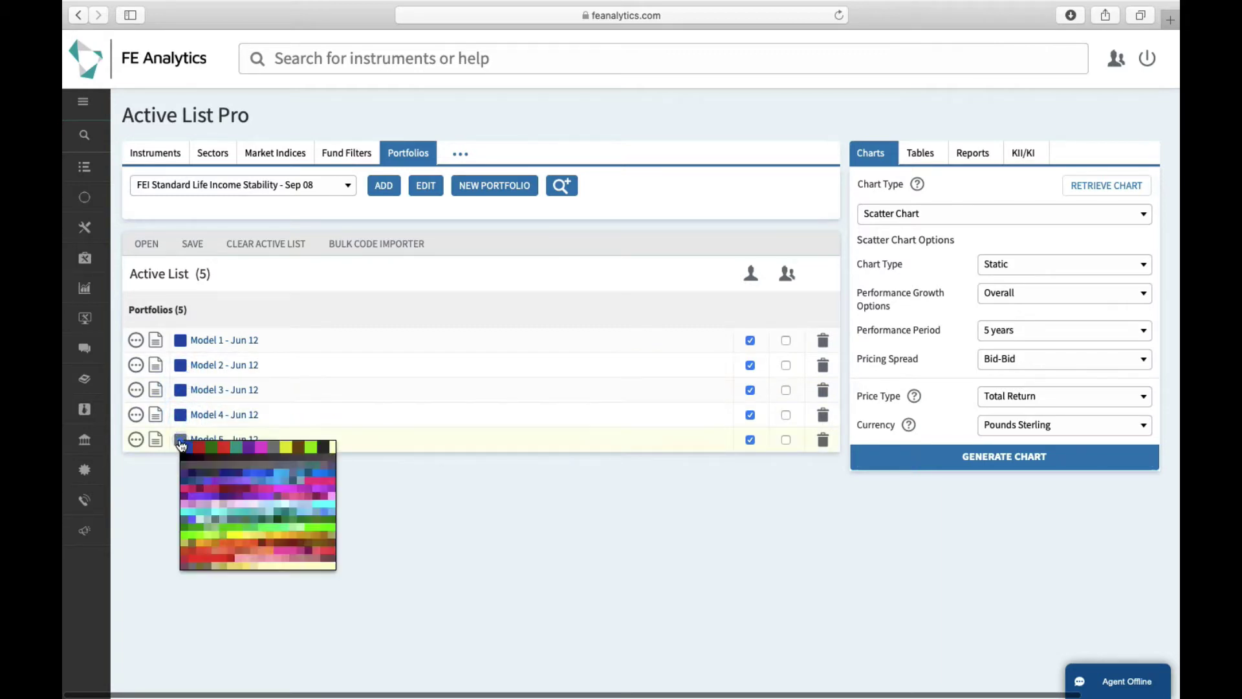
left_click(185, 447)
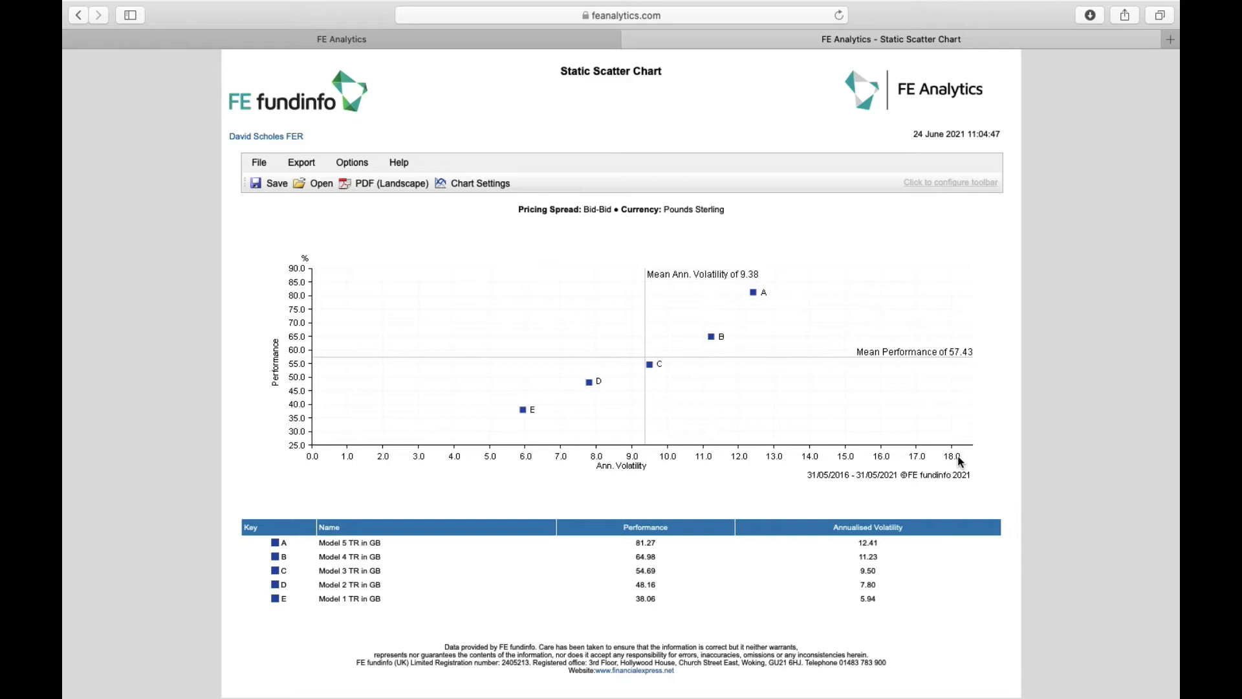
Close the Model chart and regenerate the scatter chart including the client's Aviva portfolio
key("super+w")
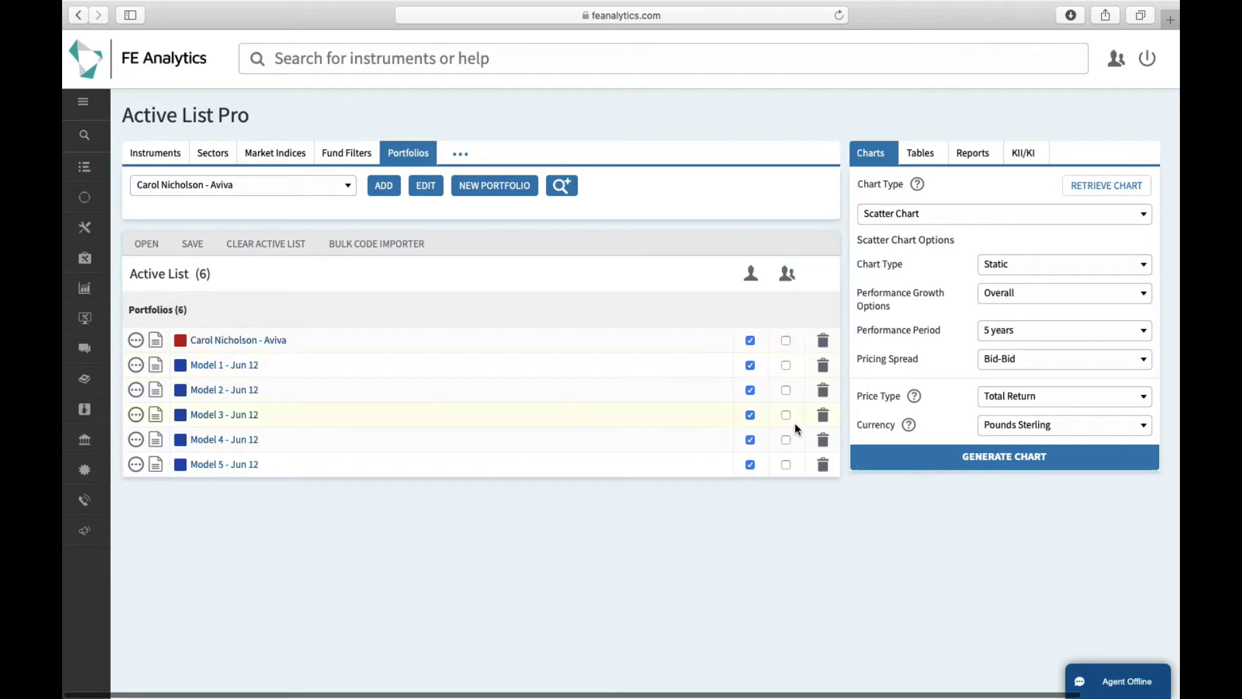
left_click(1001, 461)
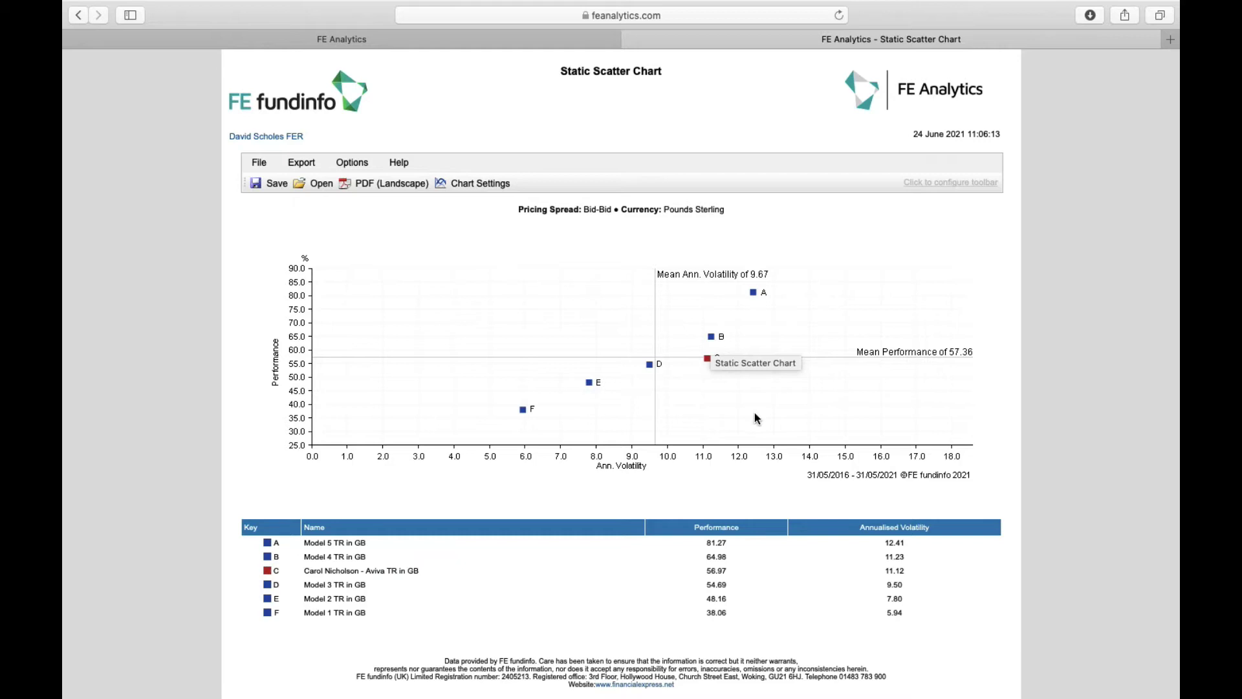
left_click(801, 437)
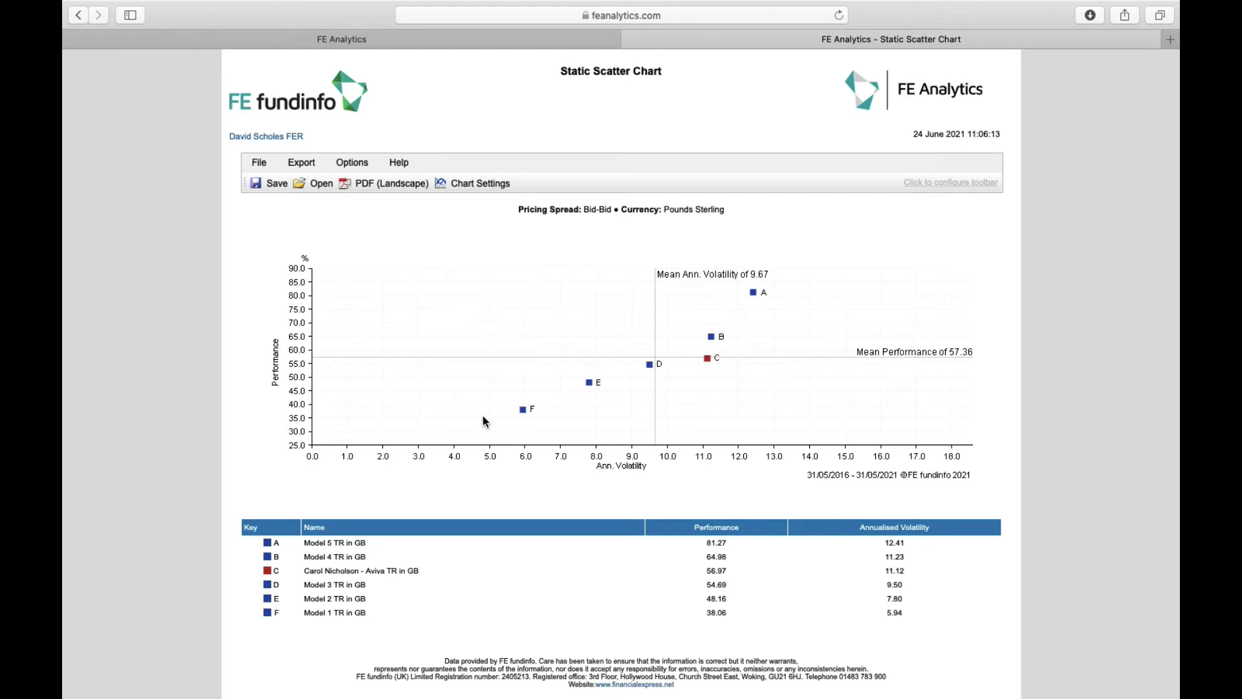
Close the chart, include Model 3's constituent funds, and generate its scatter chart
key("super+w")
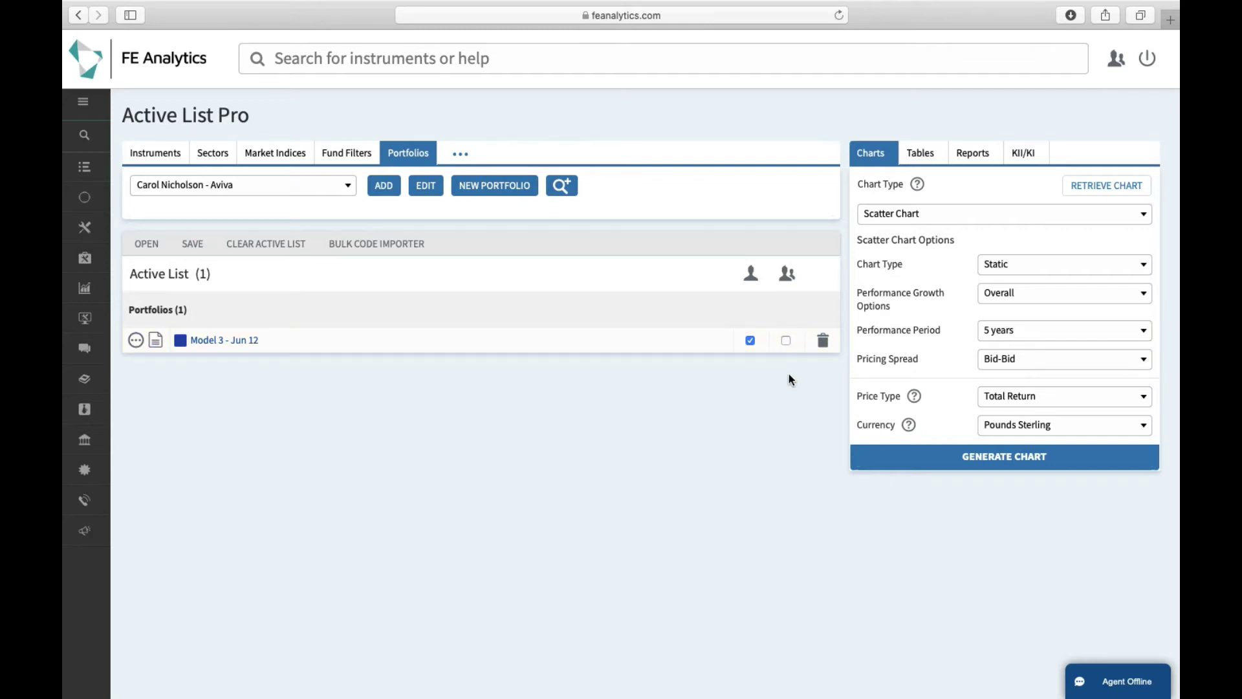
left_click(786, 341)
left_click(960, 455)
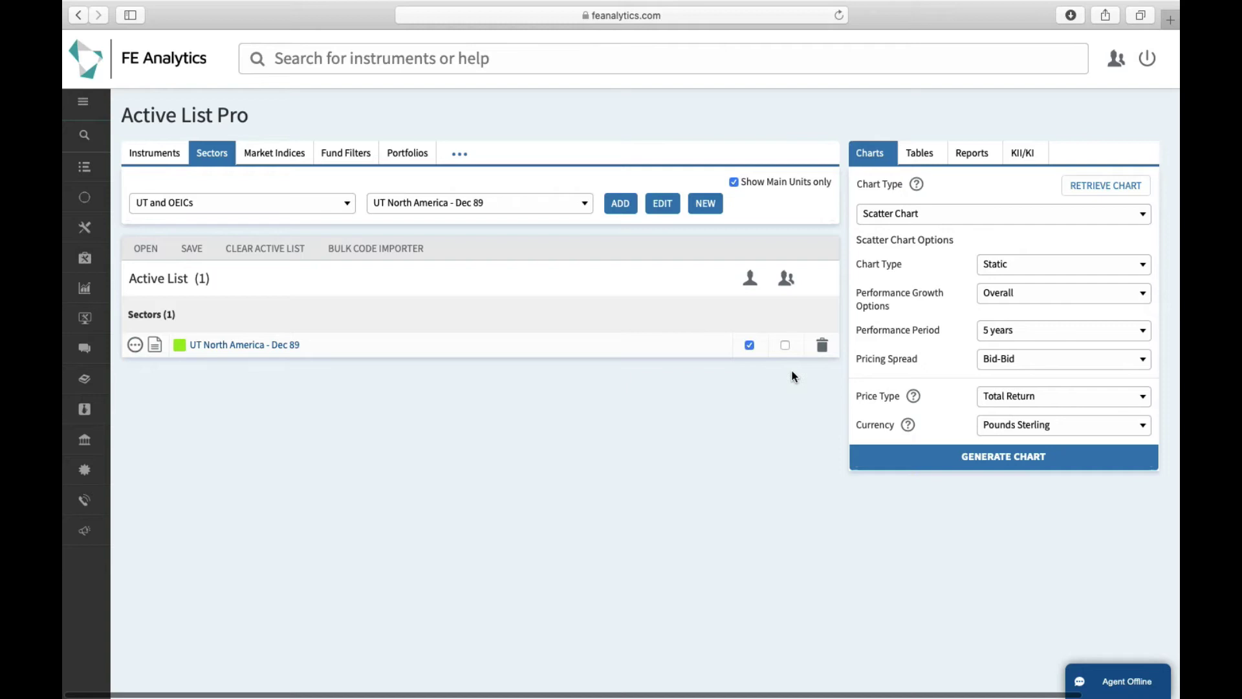
Tick both UT North America checkboxes to plot the sector and its constituent funds
left_click(785, 347)
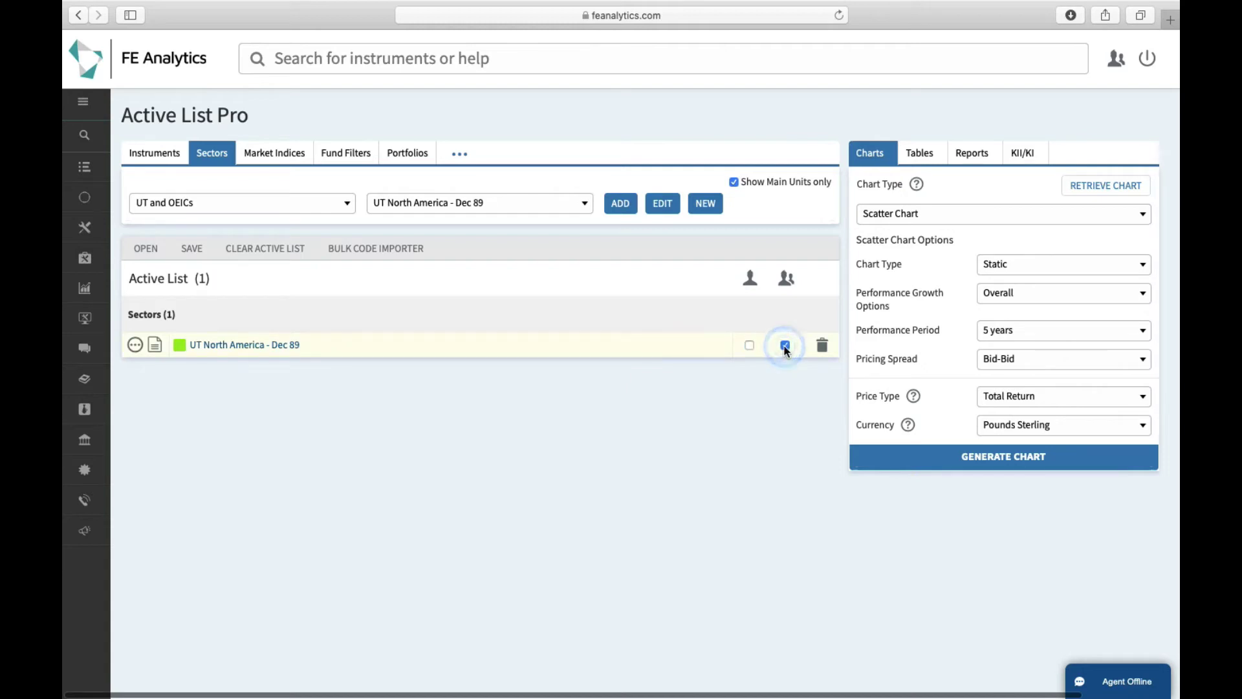
left_click(751, 346)
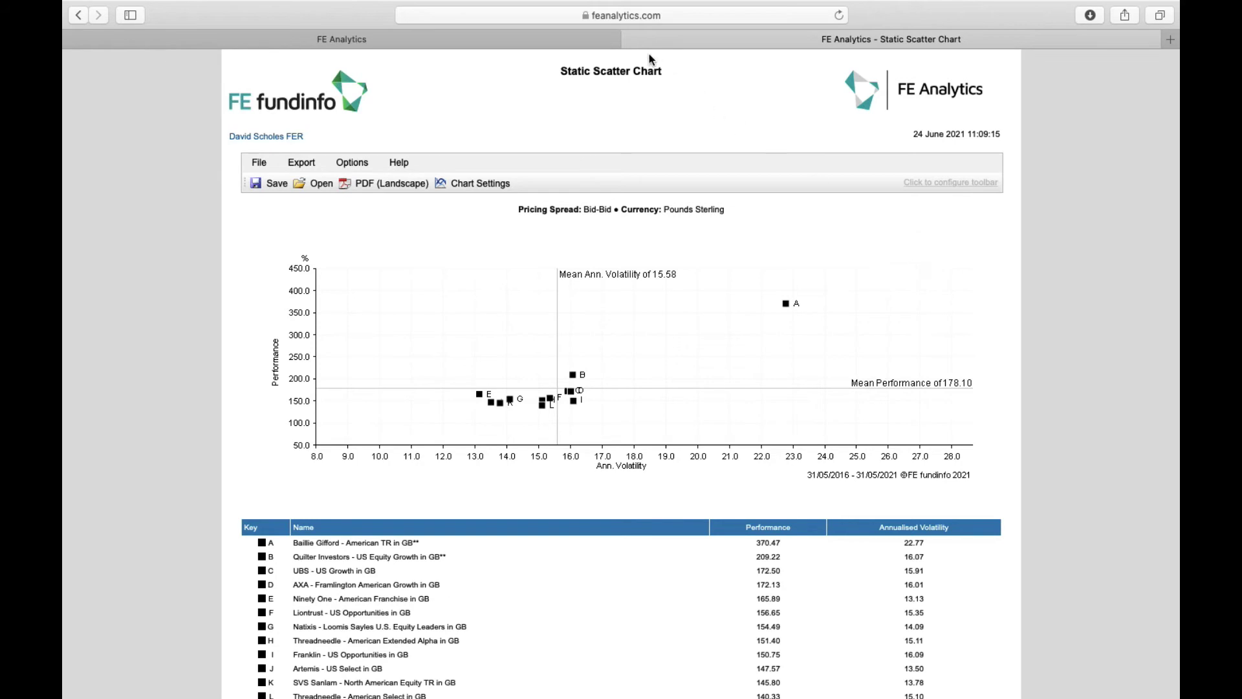
Close the UT North America Static Scatter Chart browser tab
left_click(631, 40)
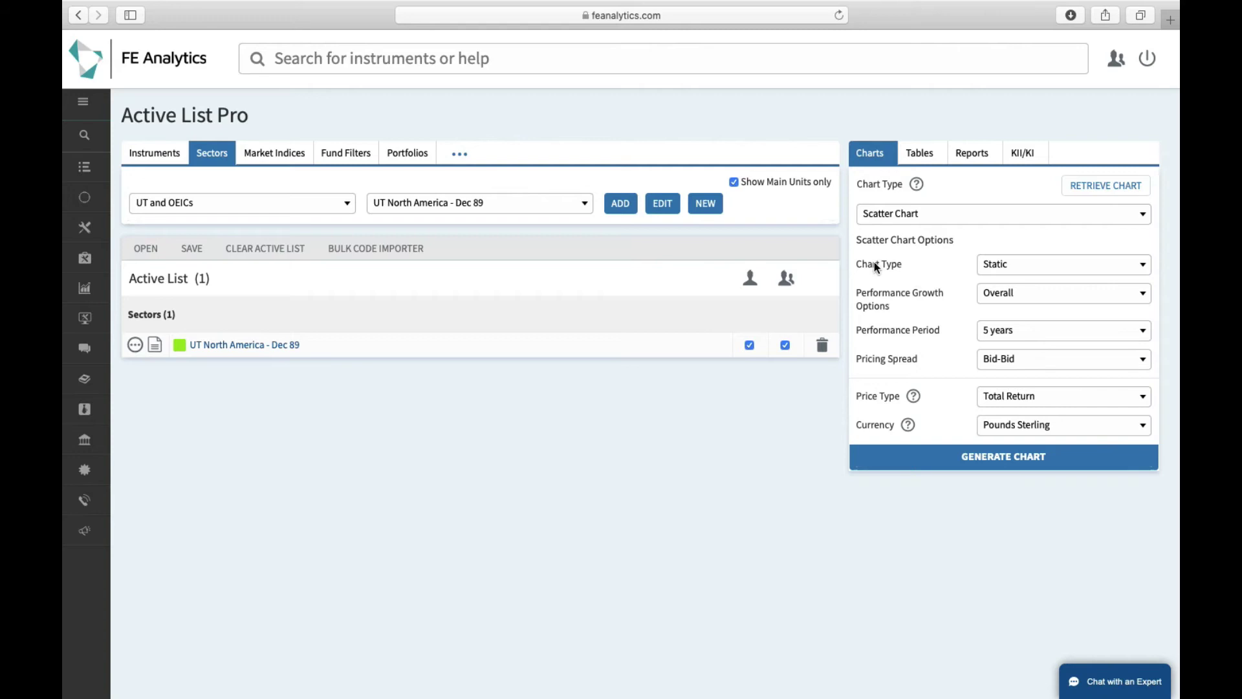
Set the Scatter Chart Options chart type to Interactive
left_click(1032, 266)
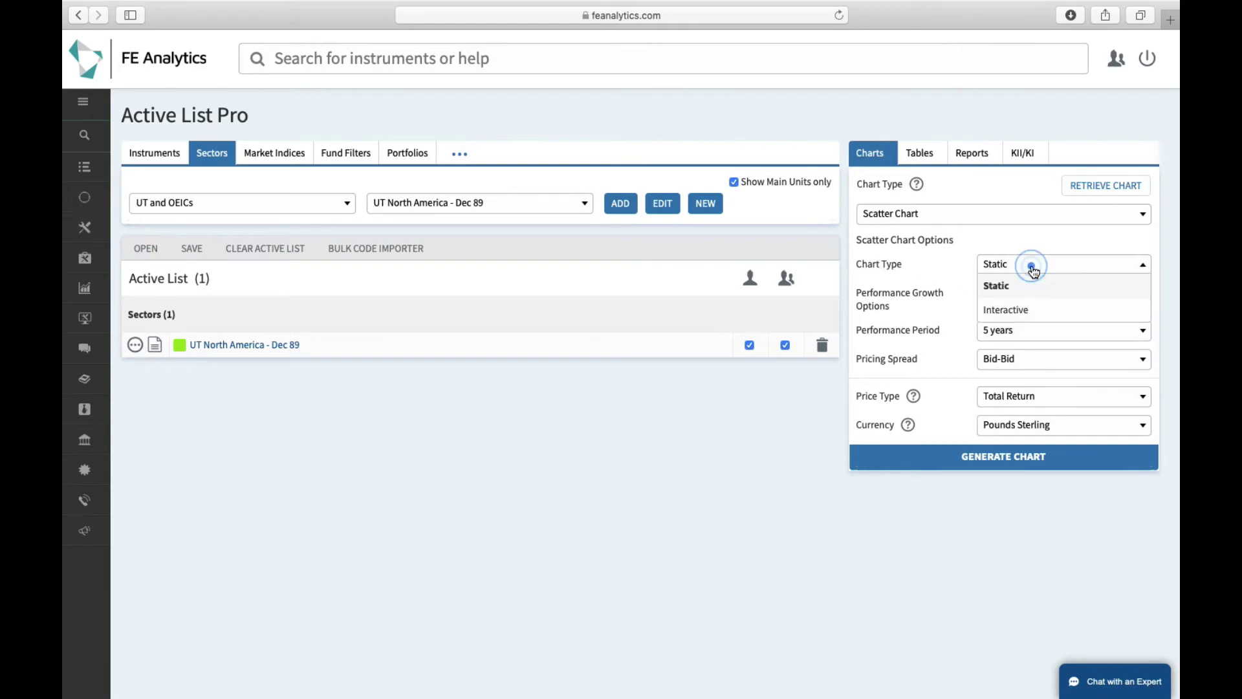
left_click(1026, 312)
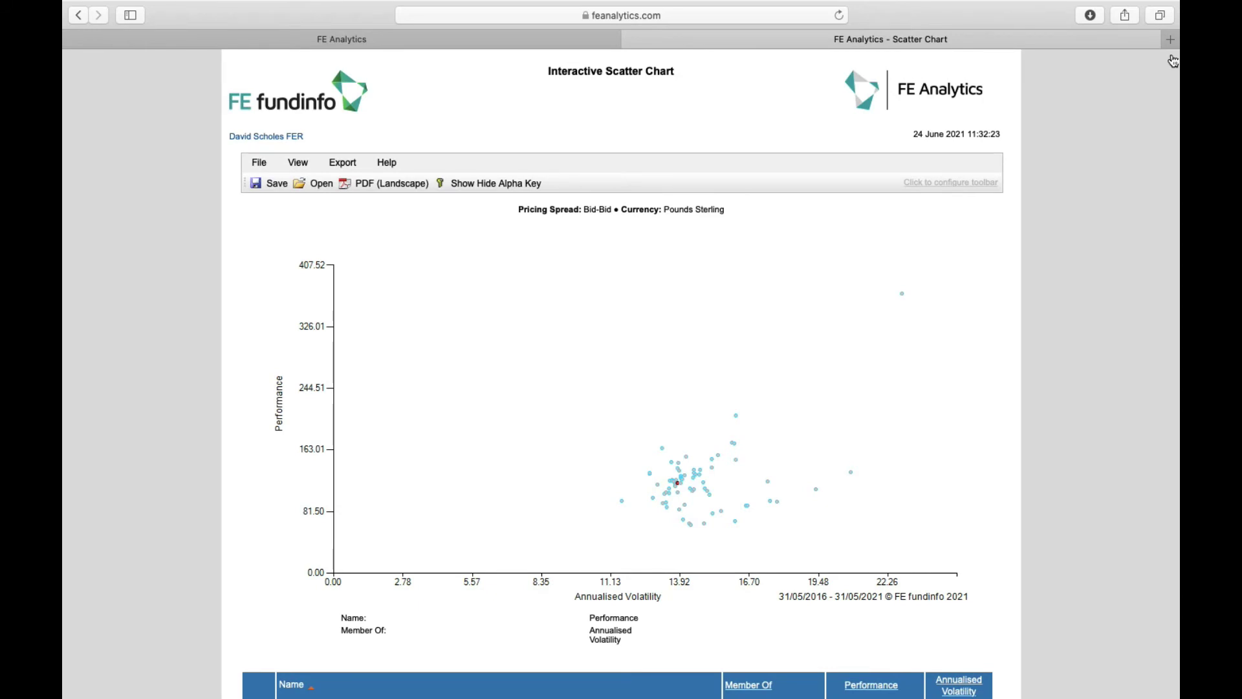
Highlight Fidelity - American from the fund table, marking its 95.51 performance and 11.49 volatility
mouse_move(906, 299)
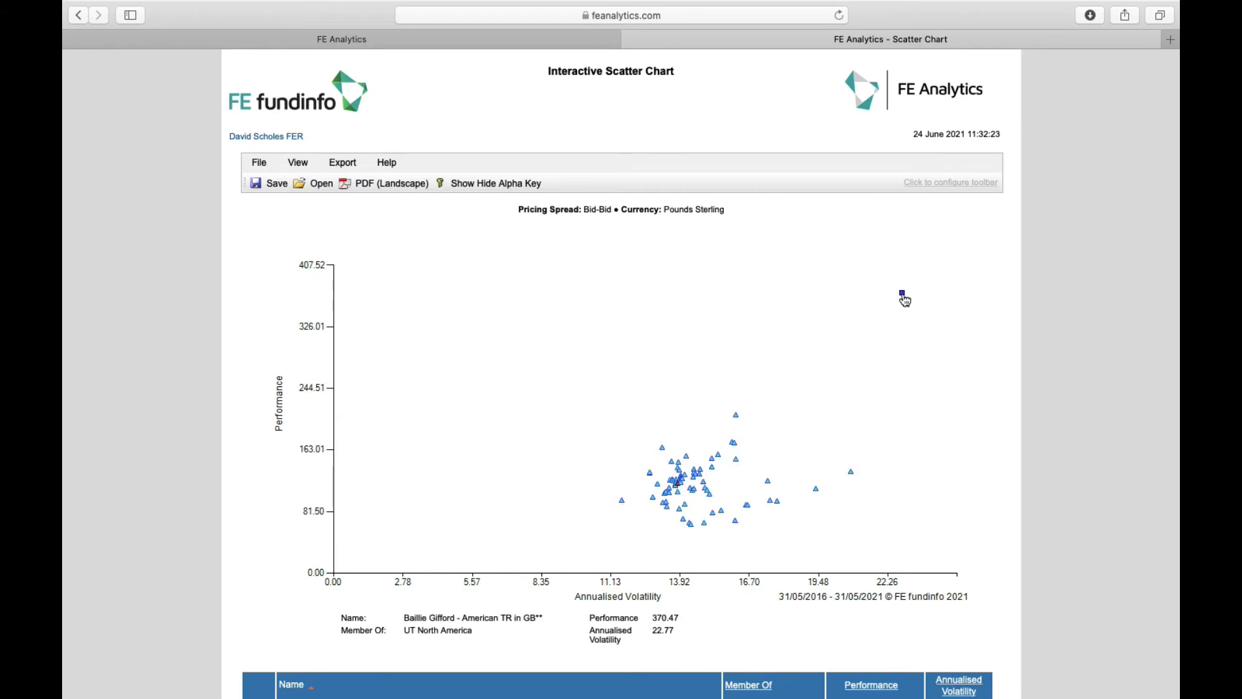
scroll(932, 340, "down", 2)
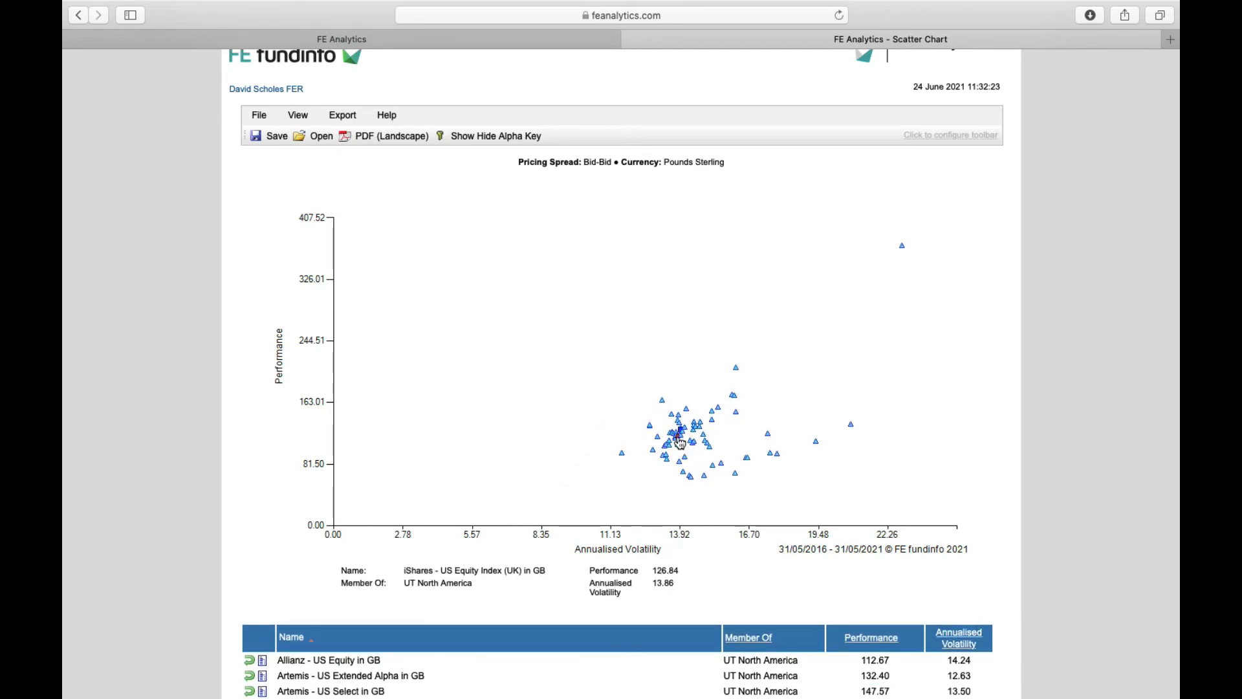
scroll(899, 408, "down", 5)
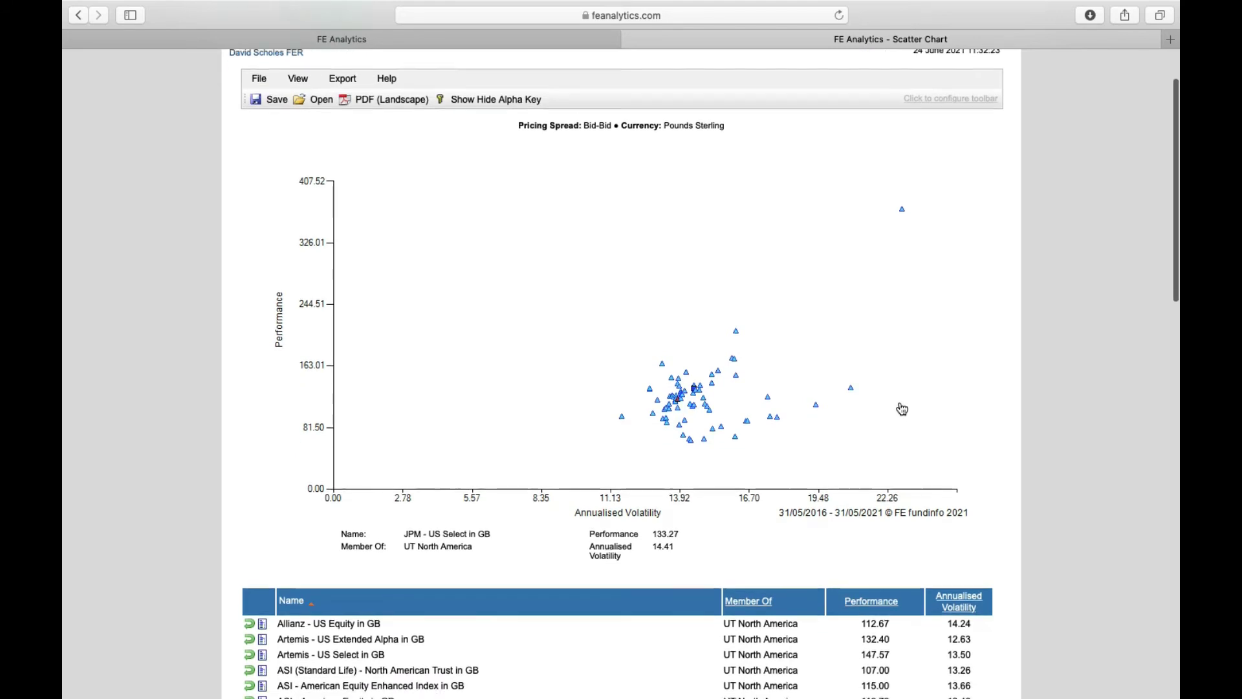
scroll(901, 407, "down", 2)
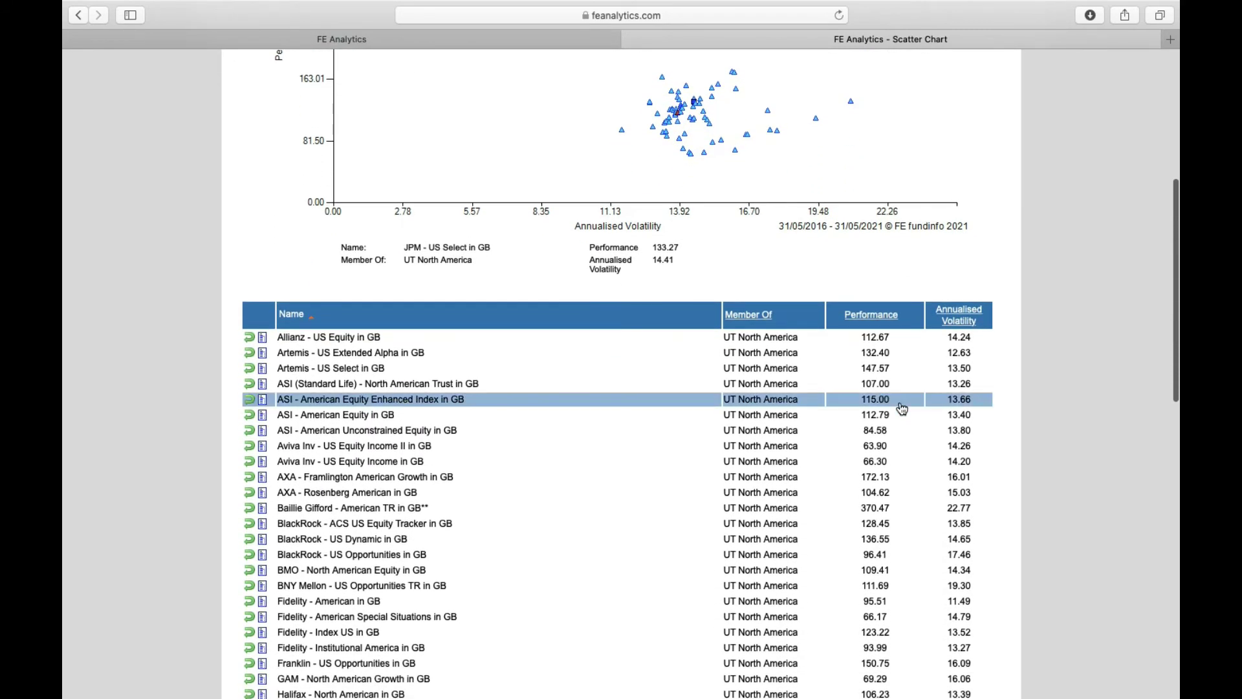
scroll(901, 406, "down", 1)
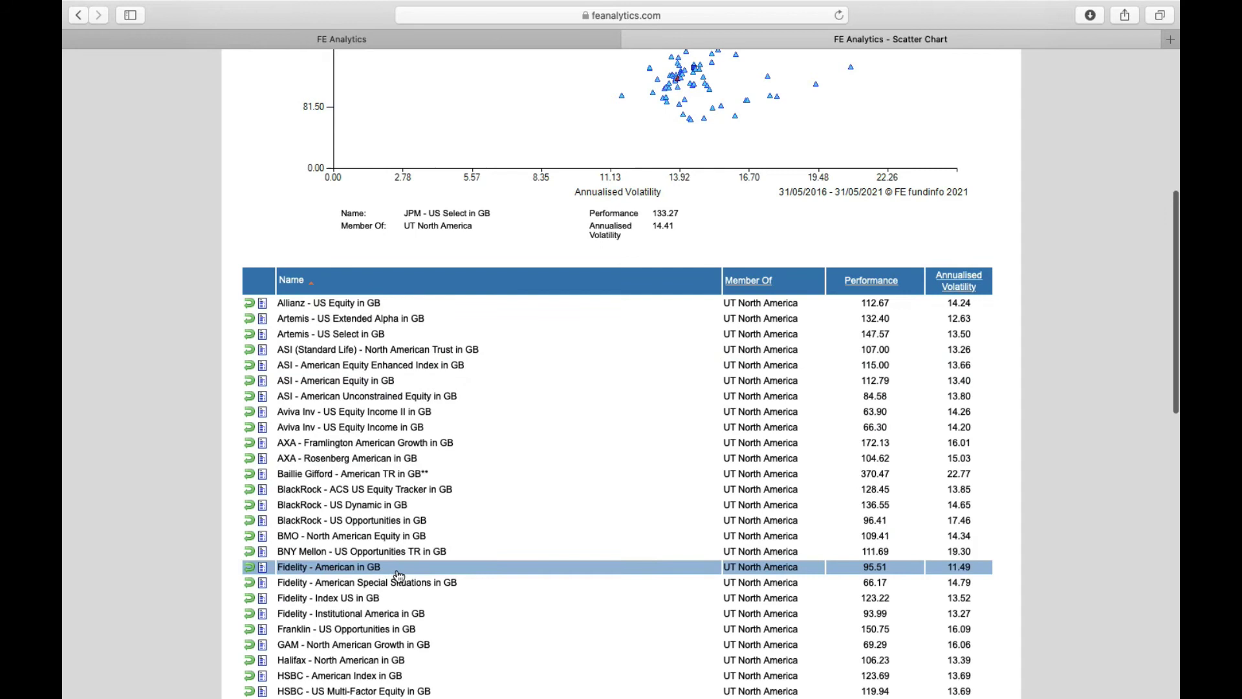
left_click(358, 575)
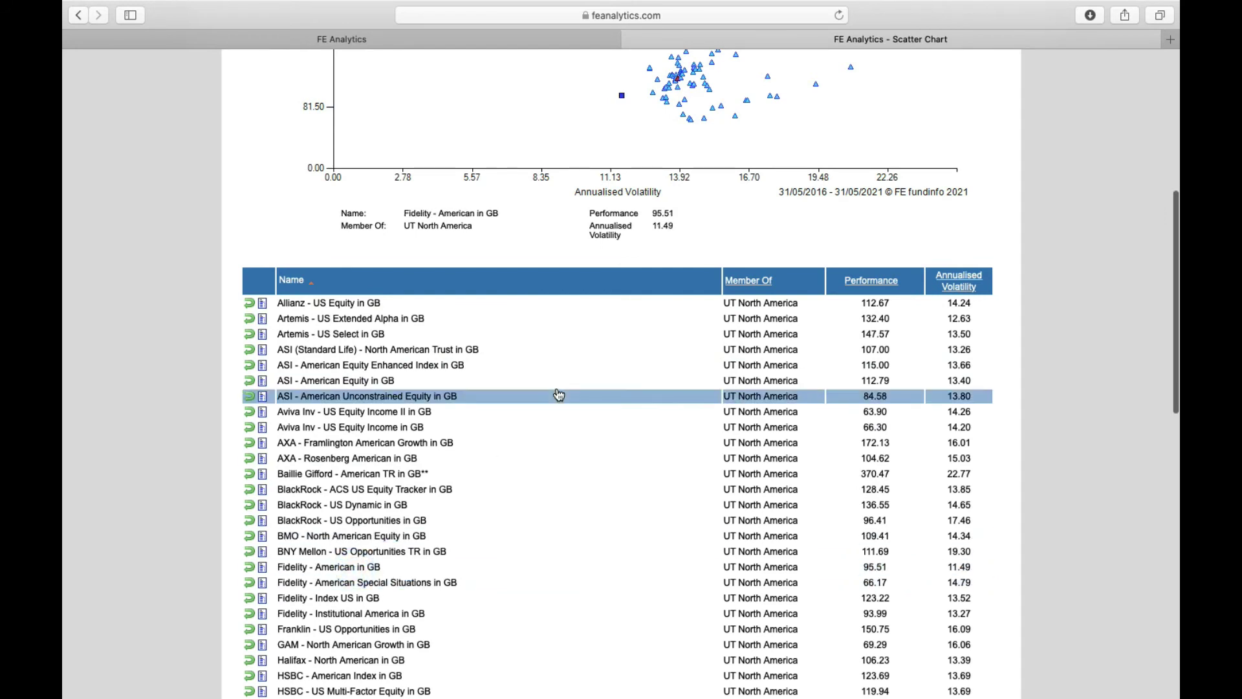
scroll(555, 395, "up", 4)
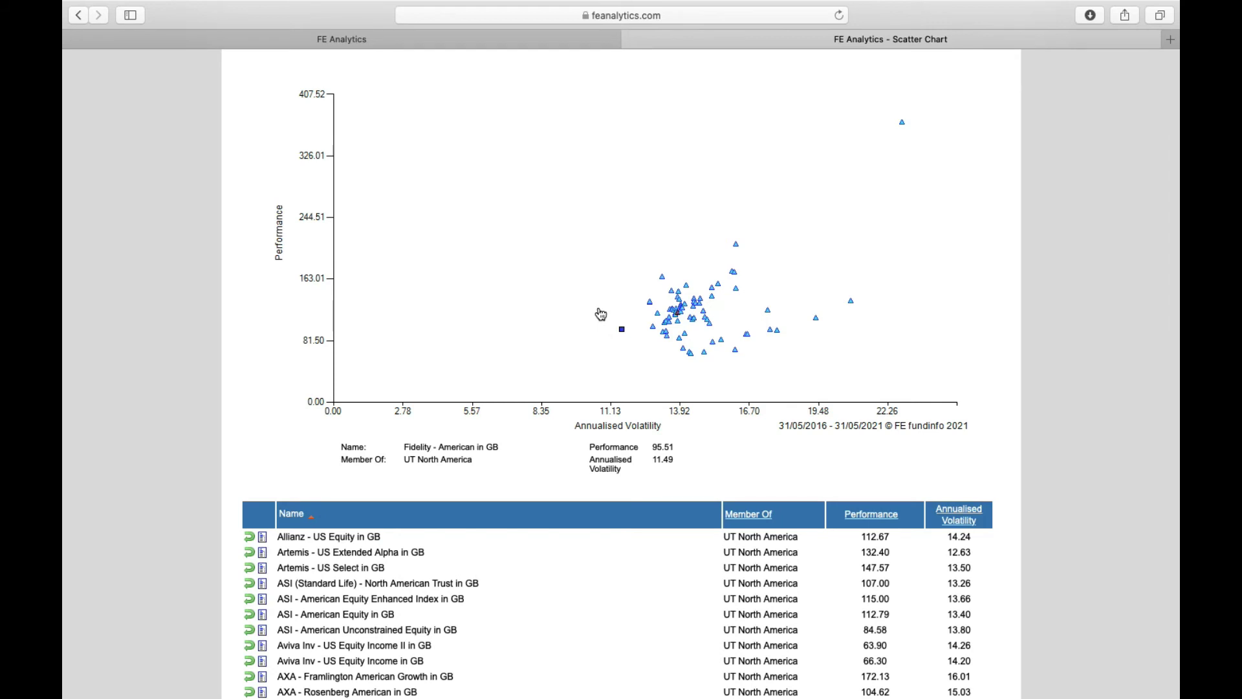
Zoom into the central fund points and add Janus Henderson US Growth and JPM US Select to the active list
left_click(649, 267)
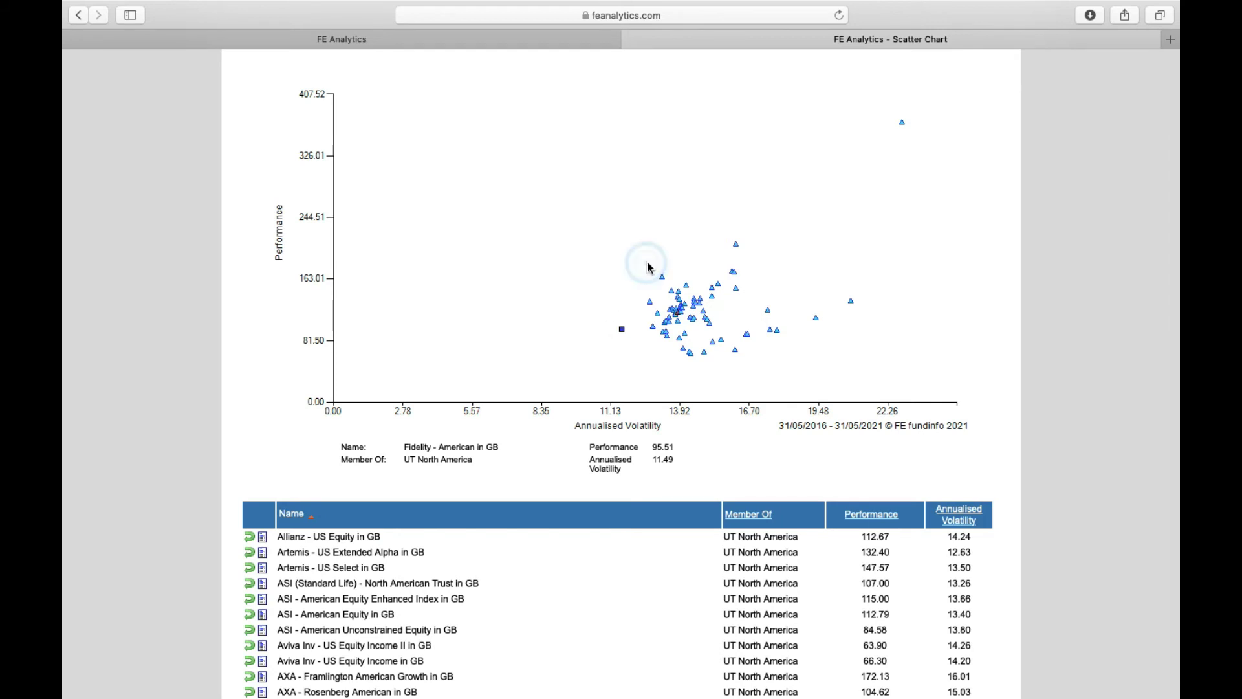
left_click_drag(690, 292, 698, 309)
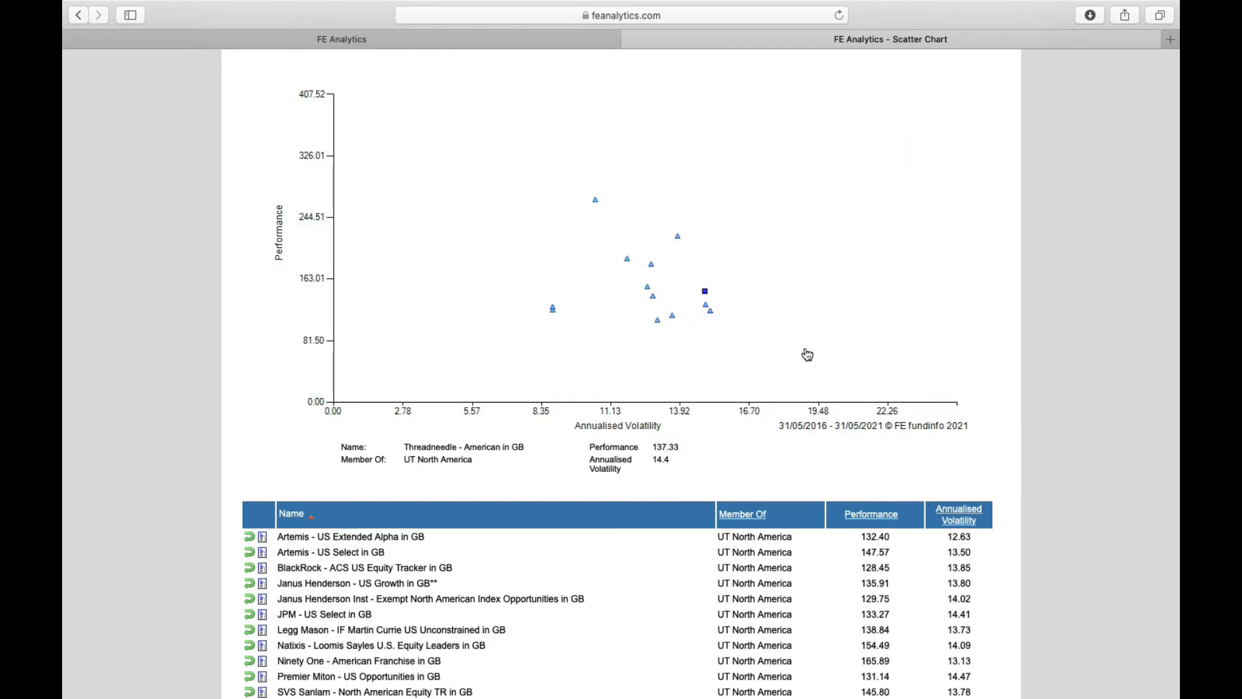
scroll(808, 354, "down", 5)
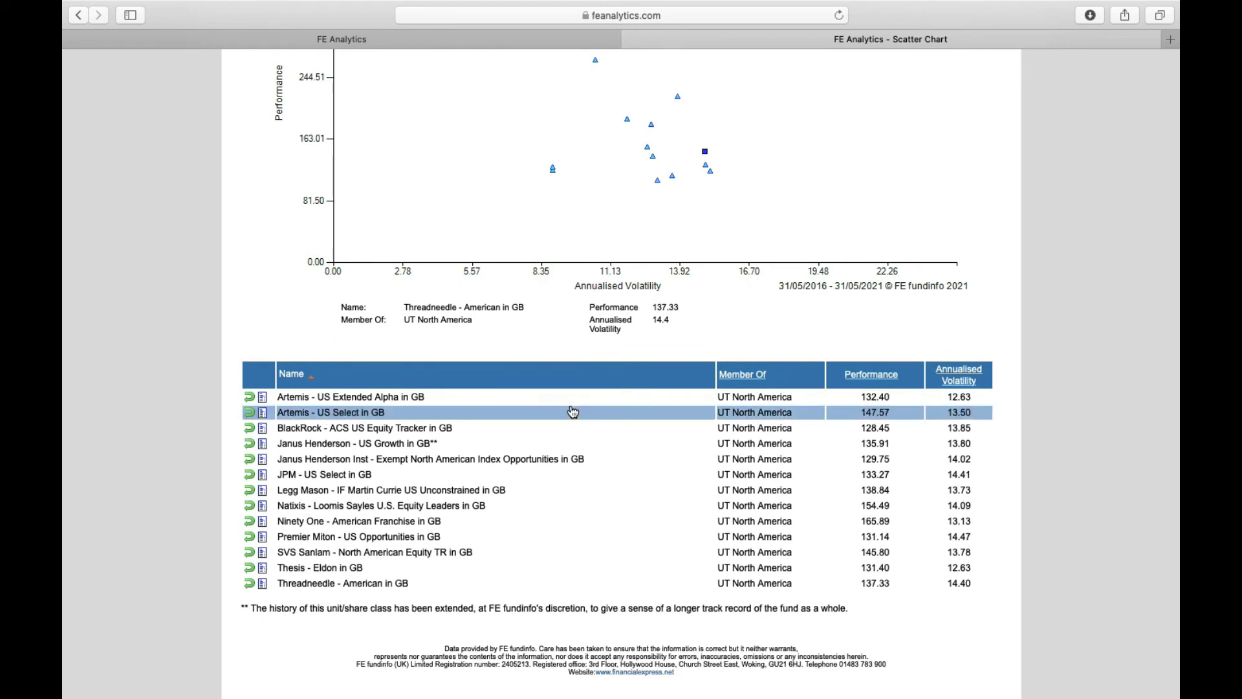
left_click(250, 460)
left_click(249, 475)
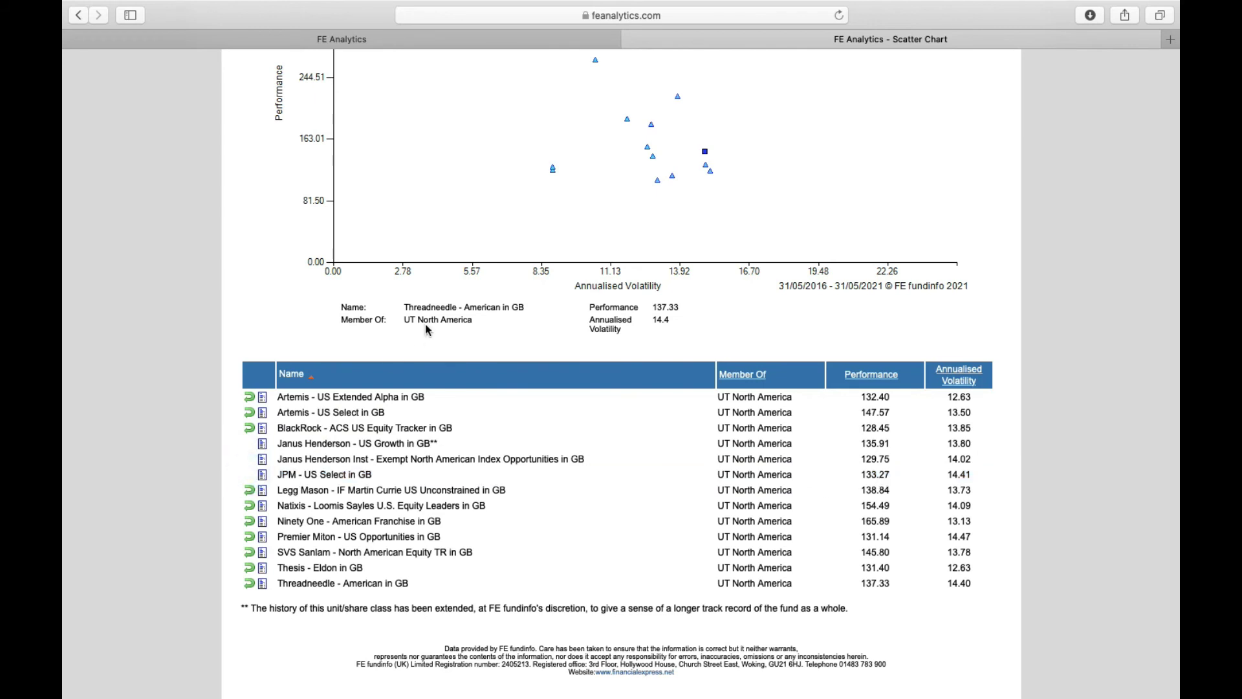
left_click(426, 38)
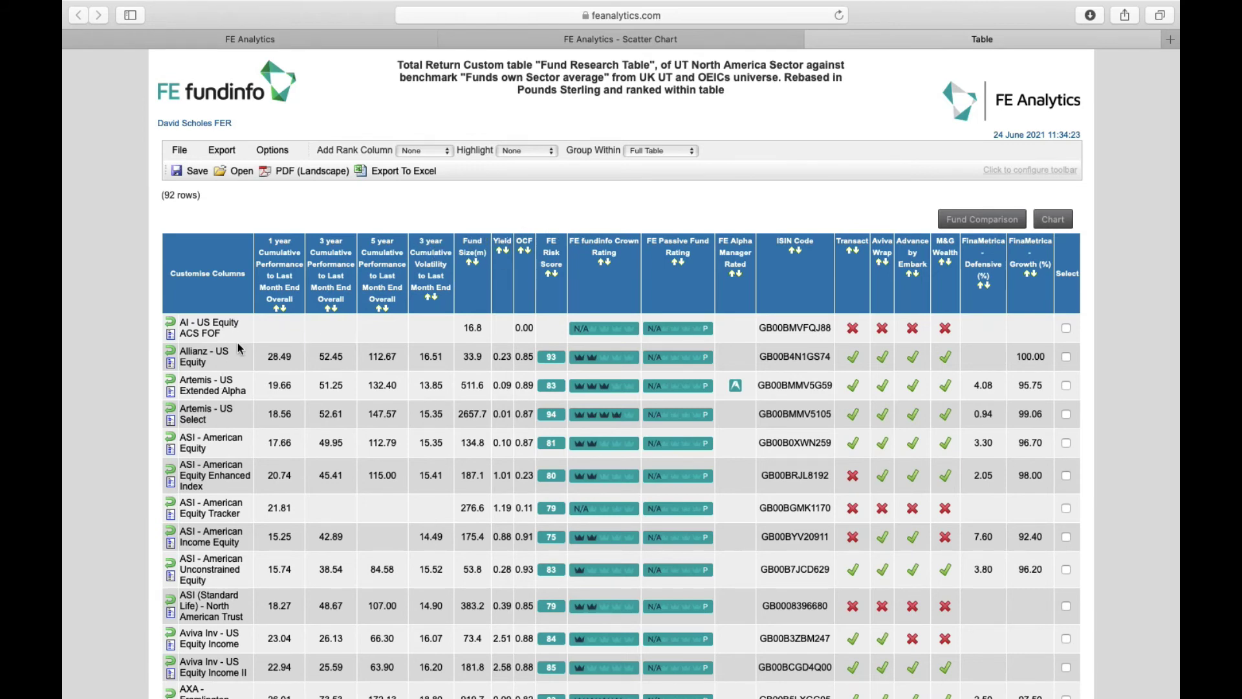
Scroll the Fund Research Table to the UT North America sector average row (24.55, 49.08, 118.08, 15.75)
scroll(1134, 286, "down", 20)
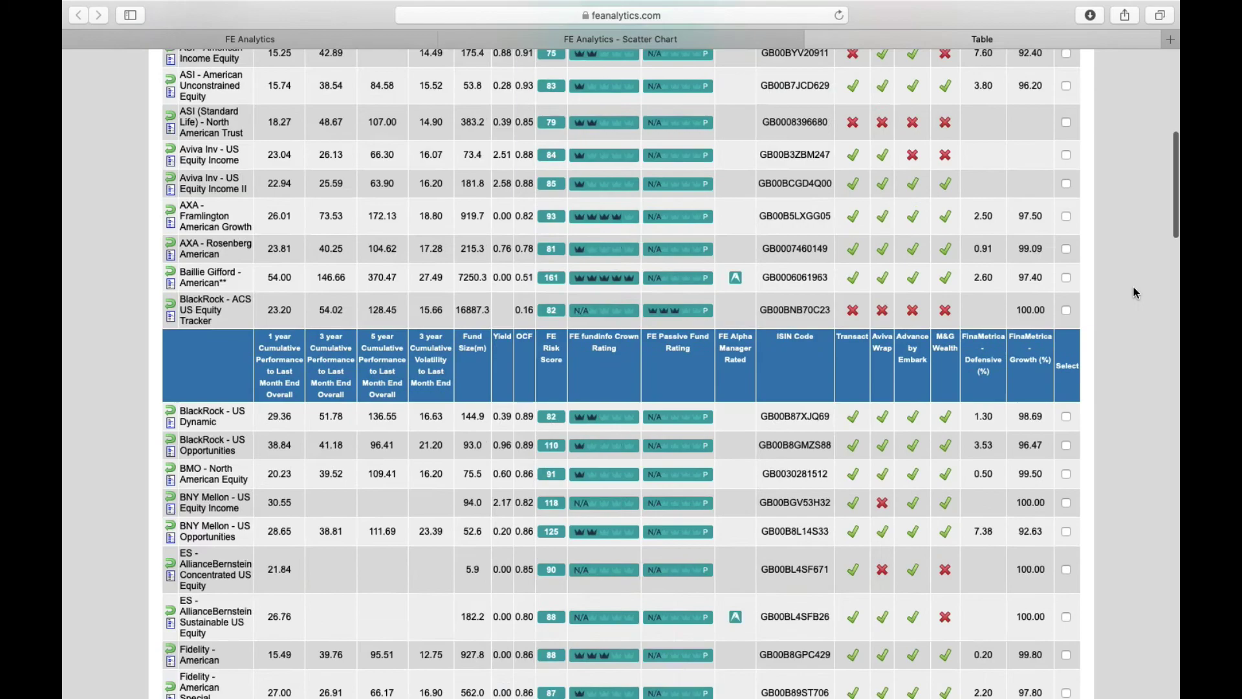
scroll(1134, 286, "down", 15)
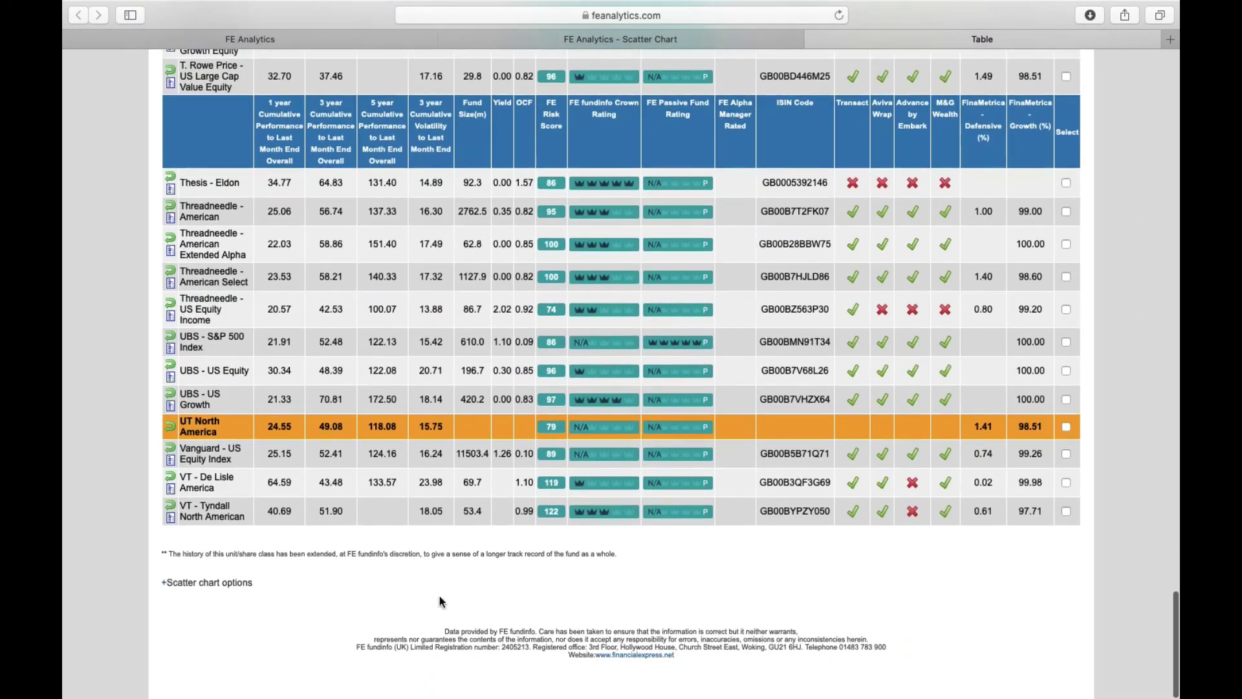
Build a scatter chart with 5 year Cumulative Performance on the first axis and OCF on the second
left_click(165, 585)
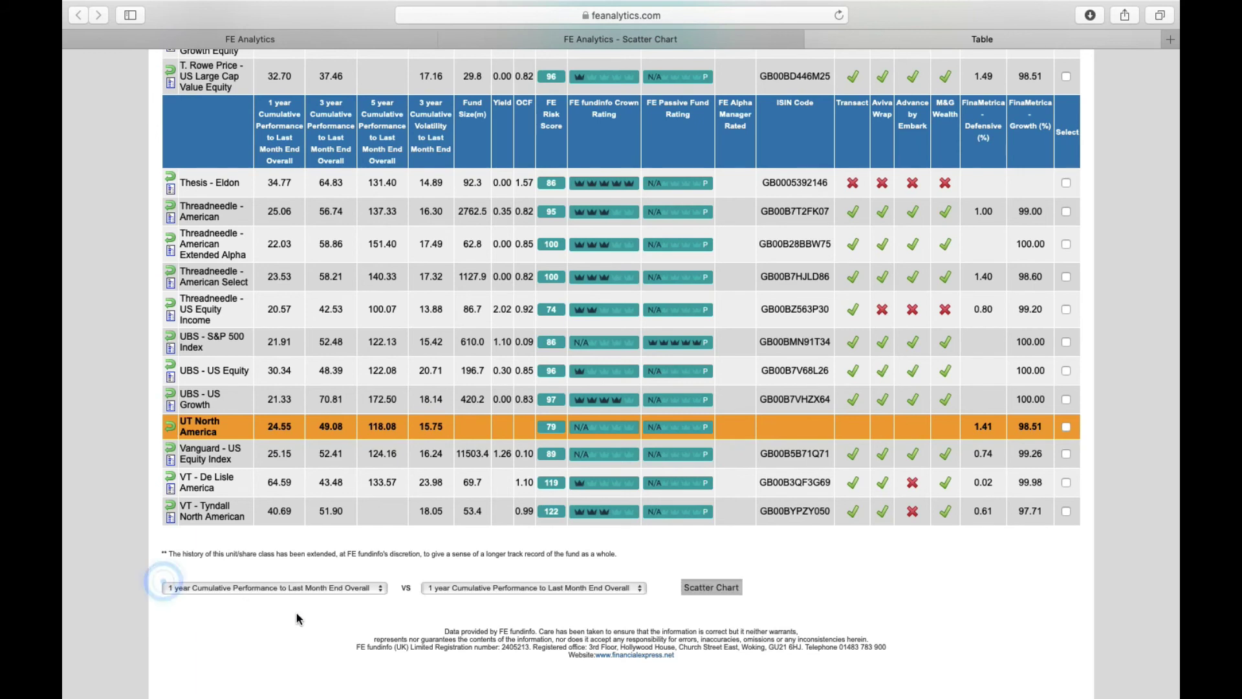
left_click(332, 589)
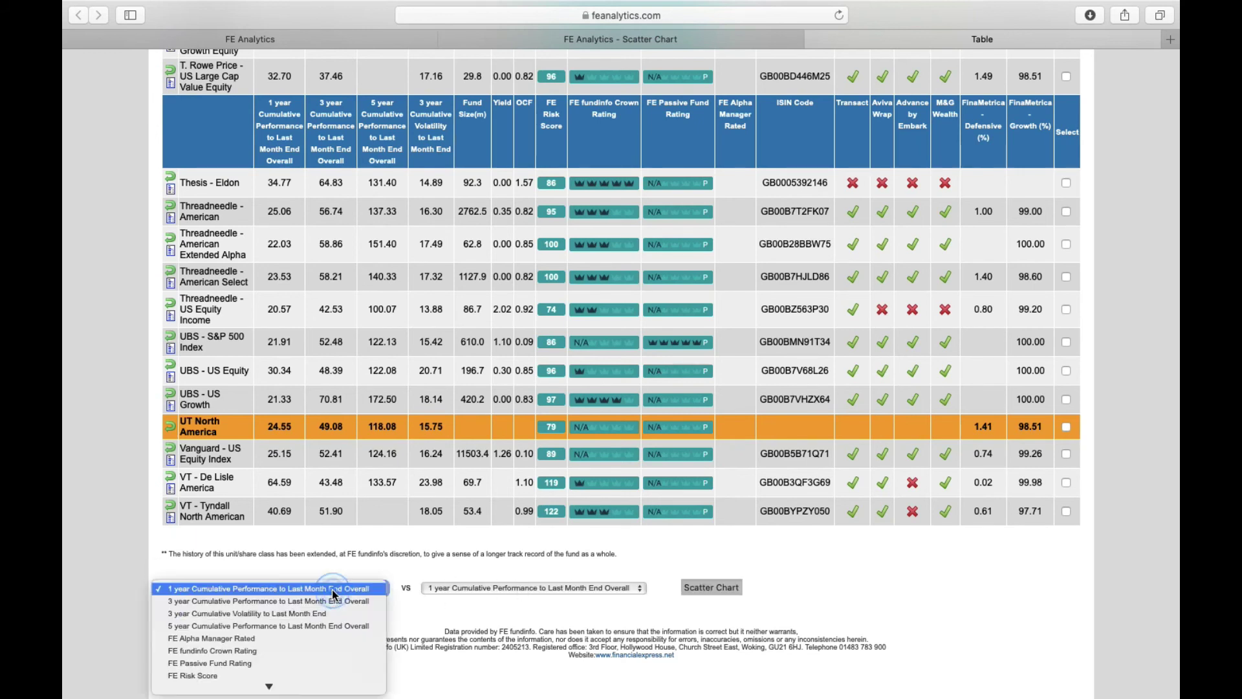
left_click(316, 625)
left_click(475, 587)
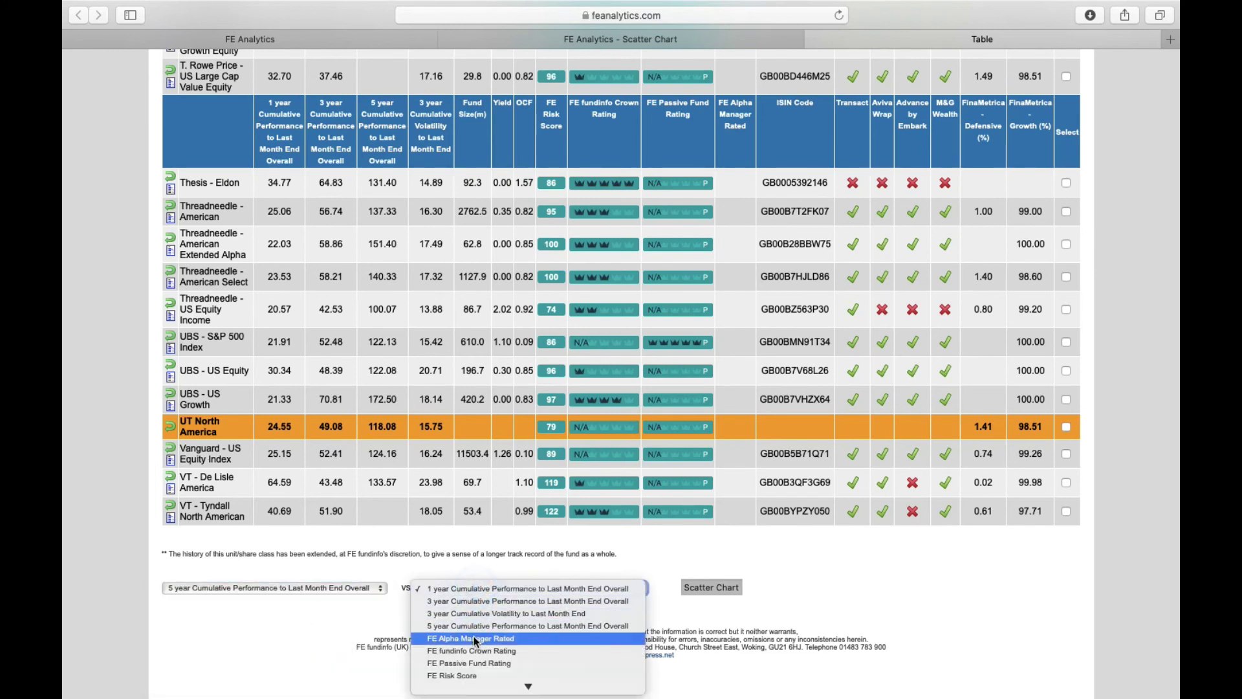
scroll(474, 636, "down", 2)
left_click(458, 673)
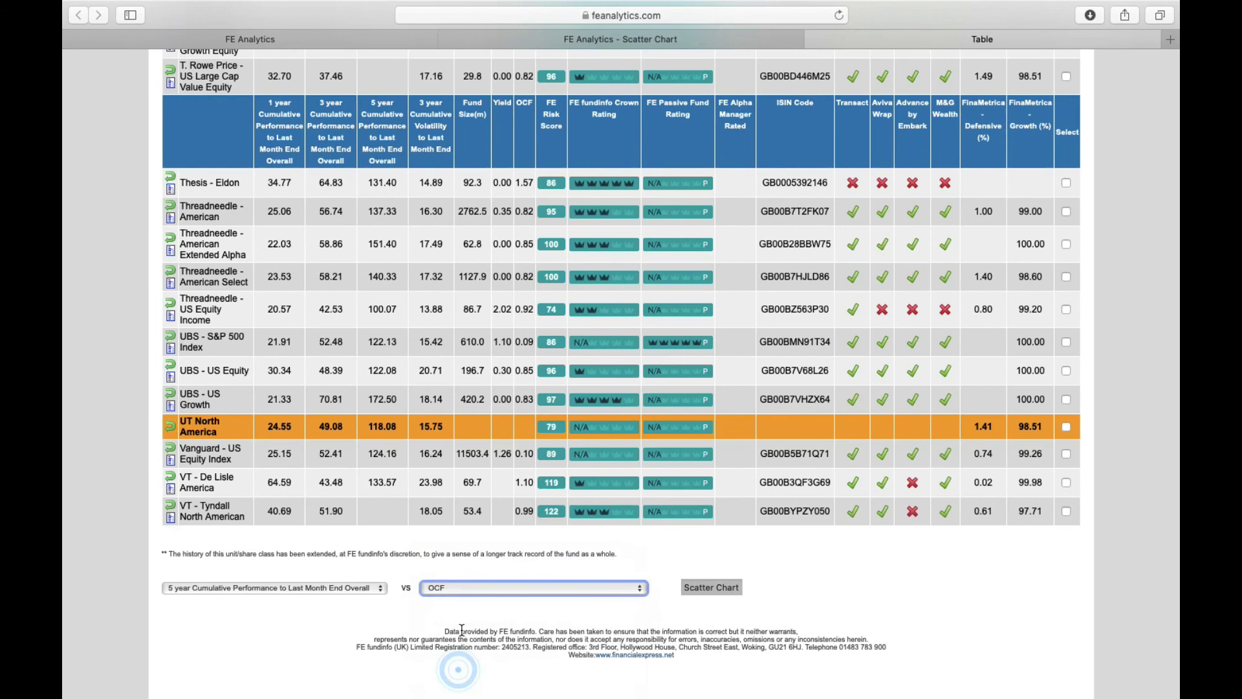
left_click(710, 587)
left_click(644, 35)
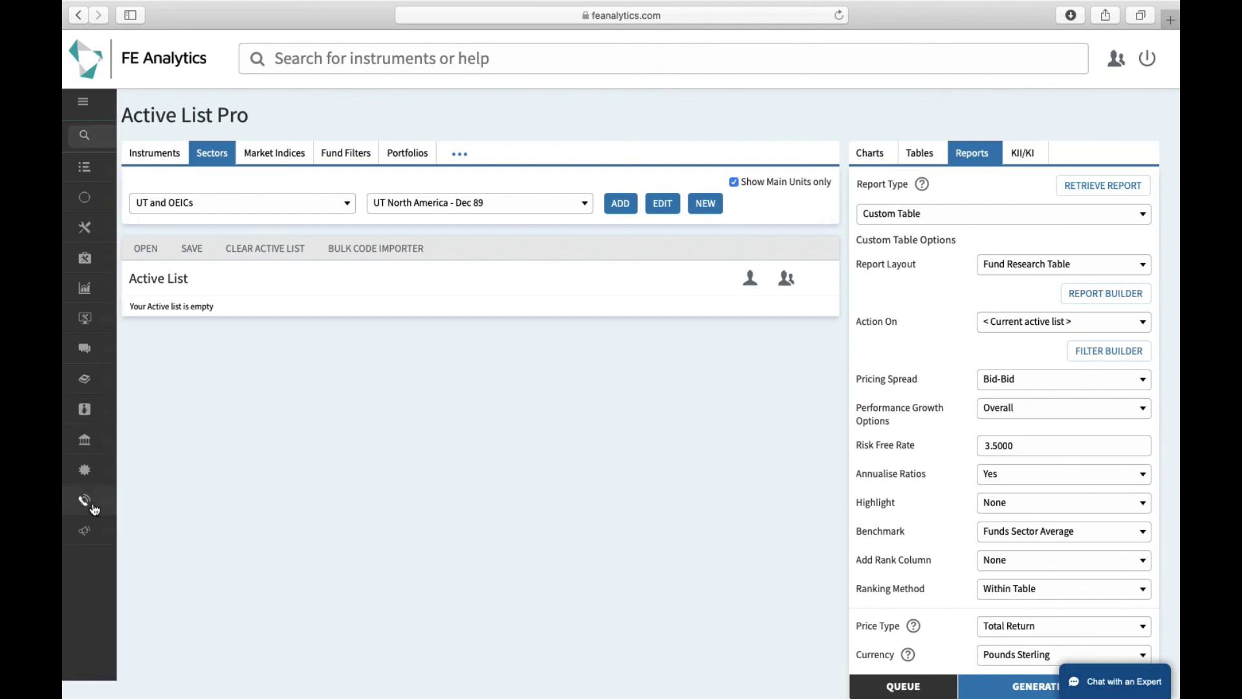
Show the Contact Us page with the client support portal, e-mail and phone details
left_click(92, 507)
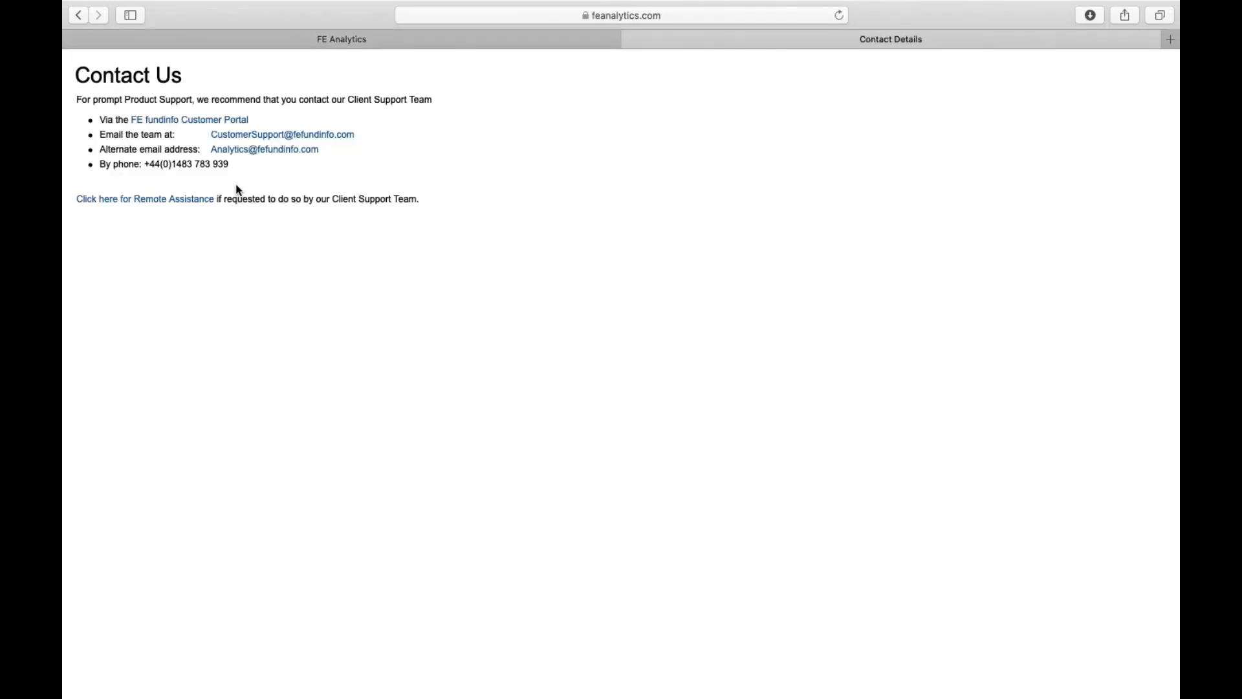